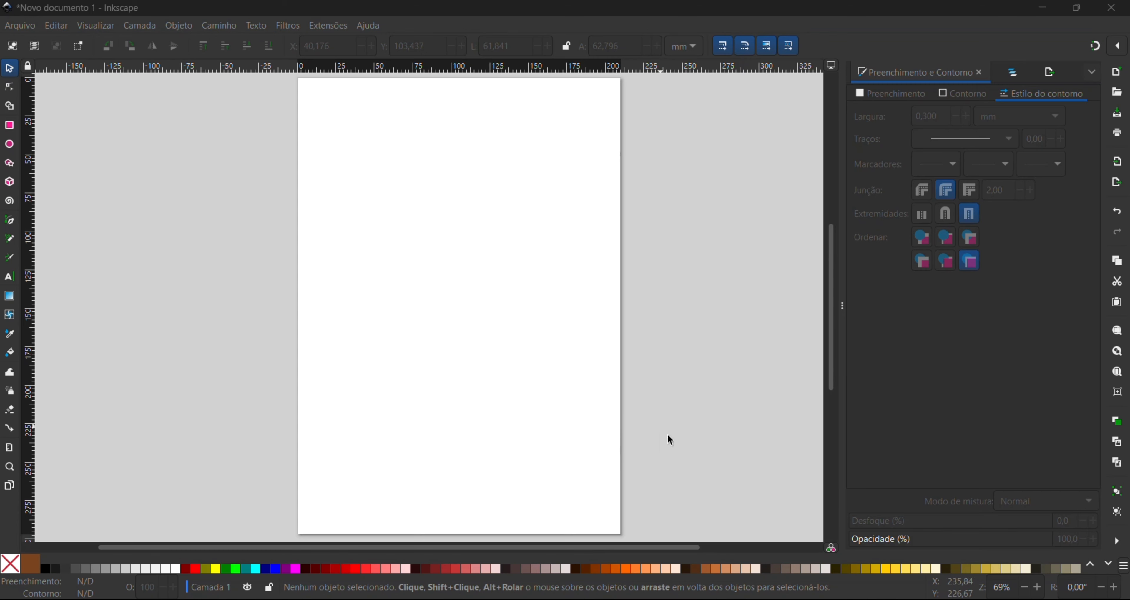
Step: Copy the mug image from the Pinterest page and paste it into the blank Inkscape document
key(alt+Tab)
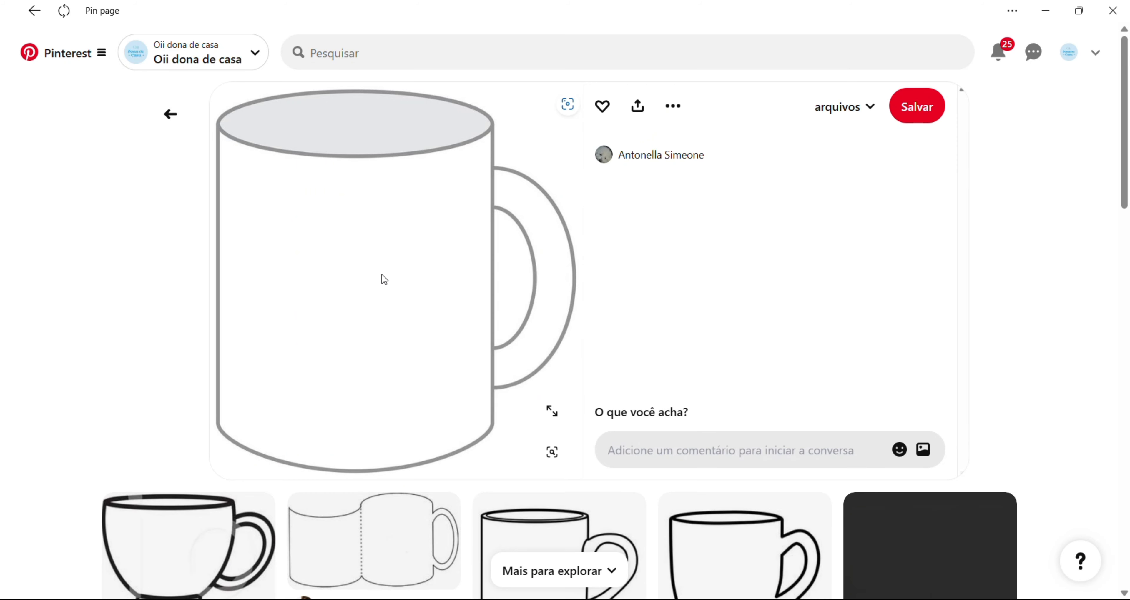
right_click(360, 259)
click(399, 318)
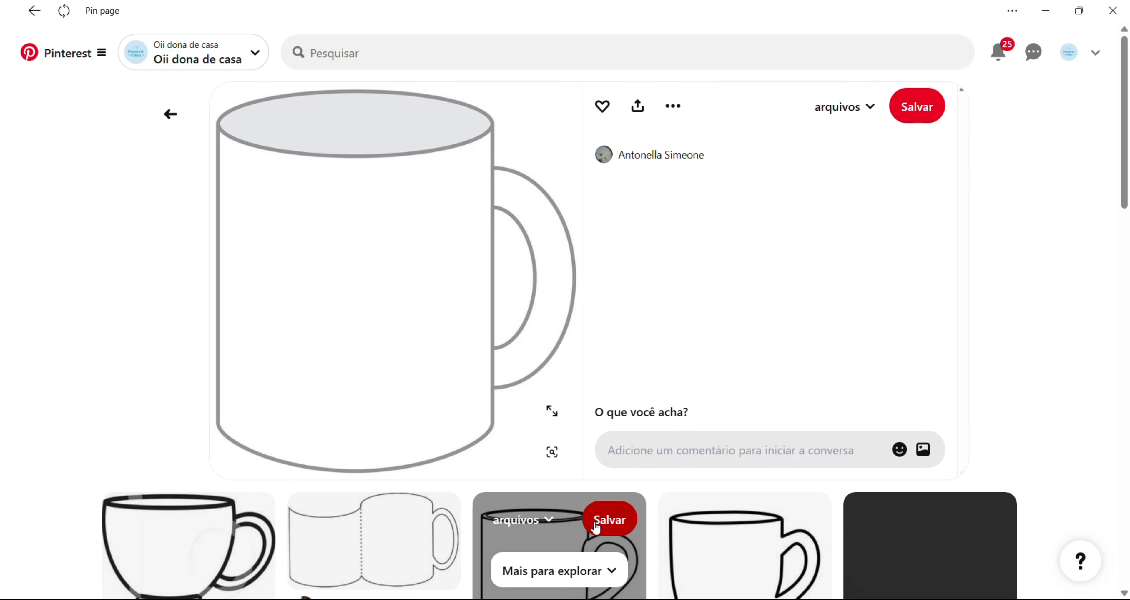
key(alt+Tab)
key(alt+Tab)
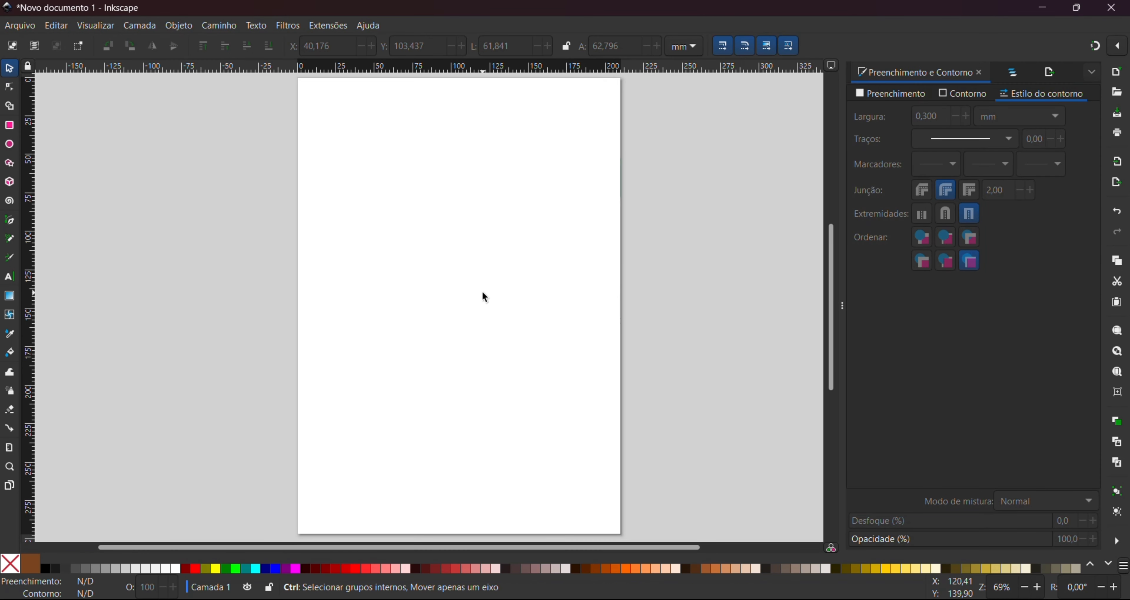
key(ctrl+v)
Step: Scale the pasted mug image to about 118 × 126 mm and place it near the middle of the page
drag(492, 270, 467, 304)
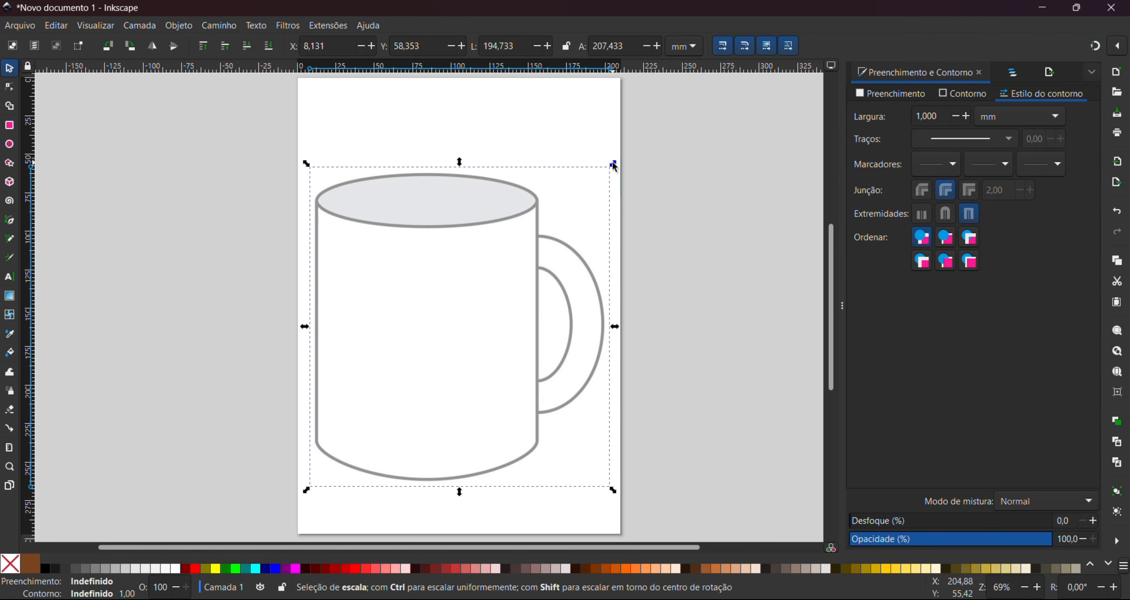
drag(612, 161, 468, 317)
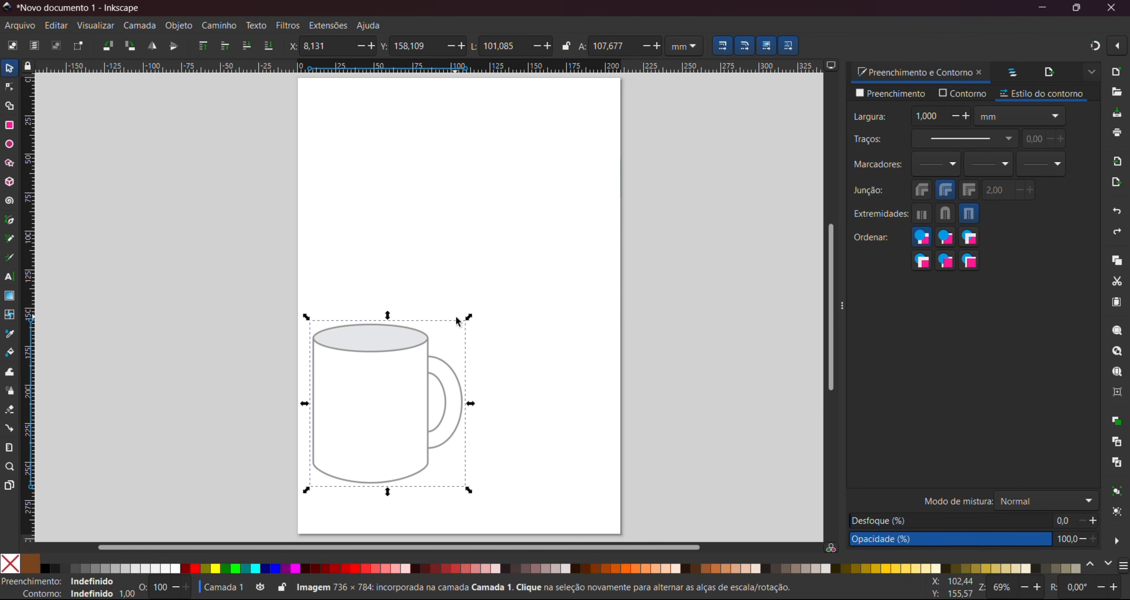
drag(432, 371, 507, 257)
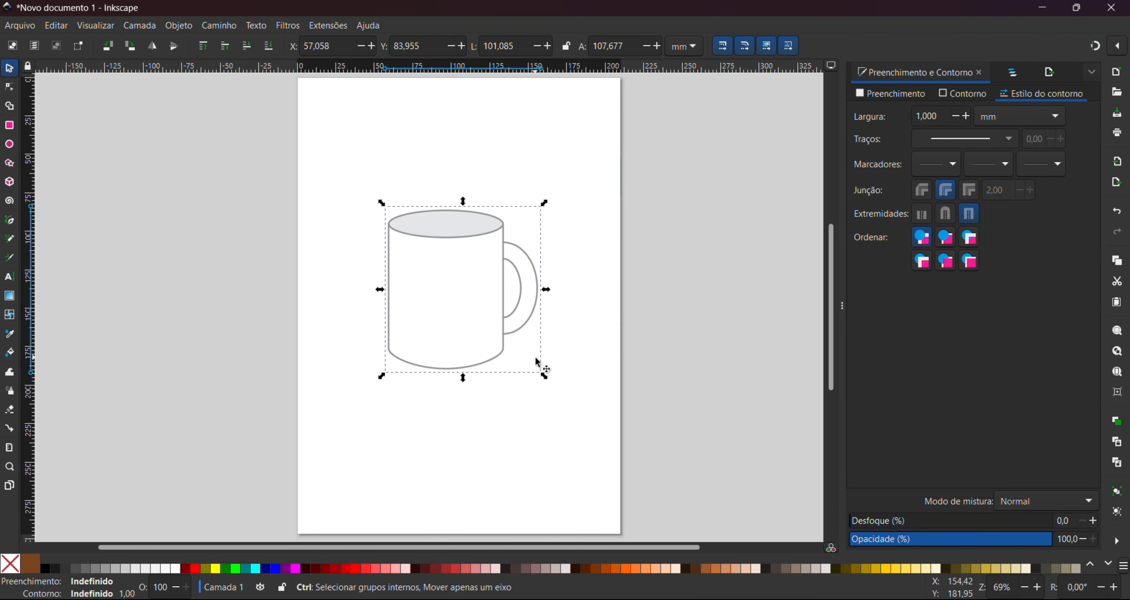
drag(543, 377, 570, 401)
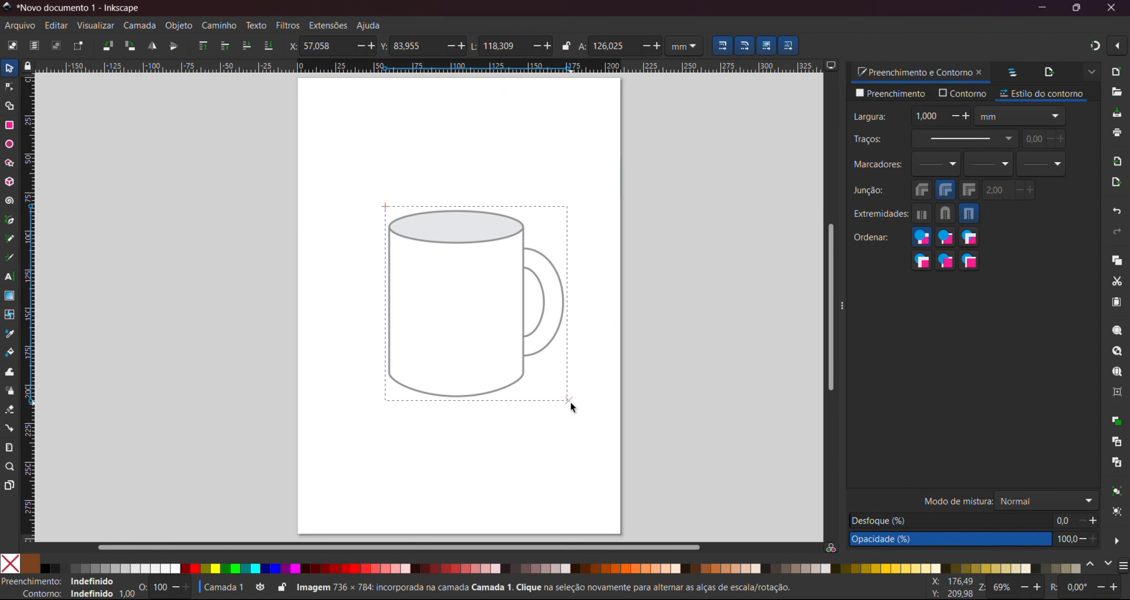
drag(528, 355, 522, 362)
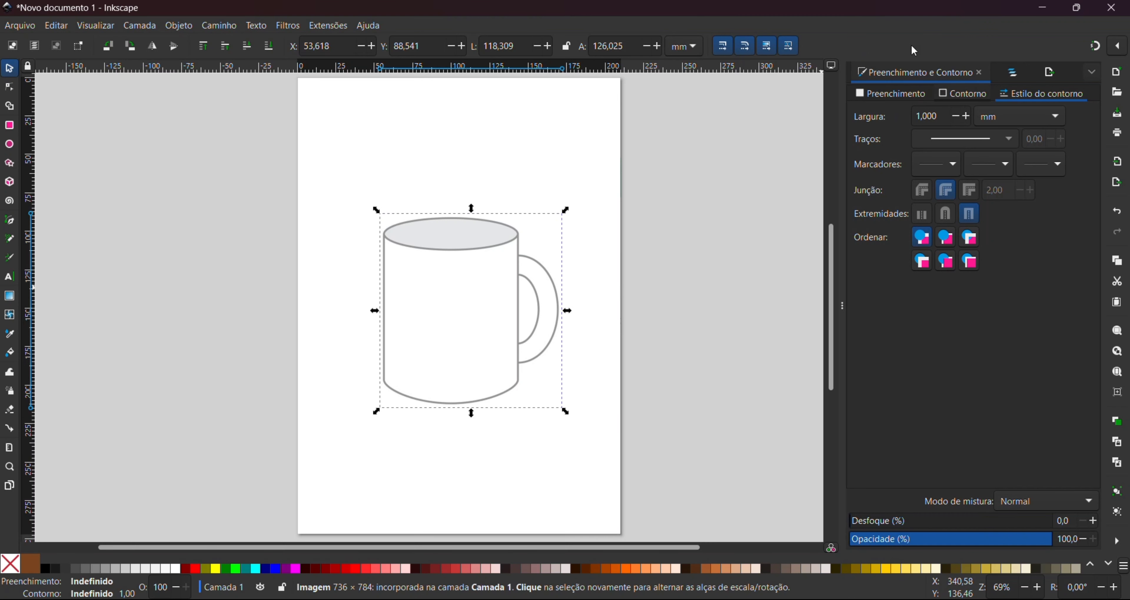
Step: Lower the mug image's opacity to 13.5% and shift it slightly to the left on the page
click(187, 27)
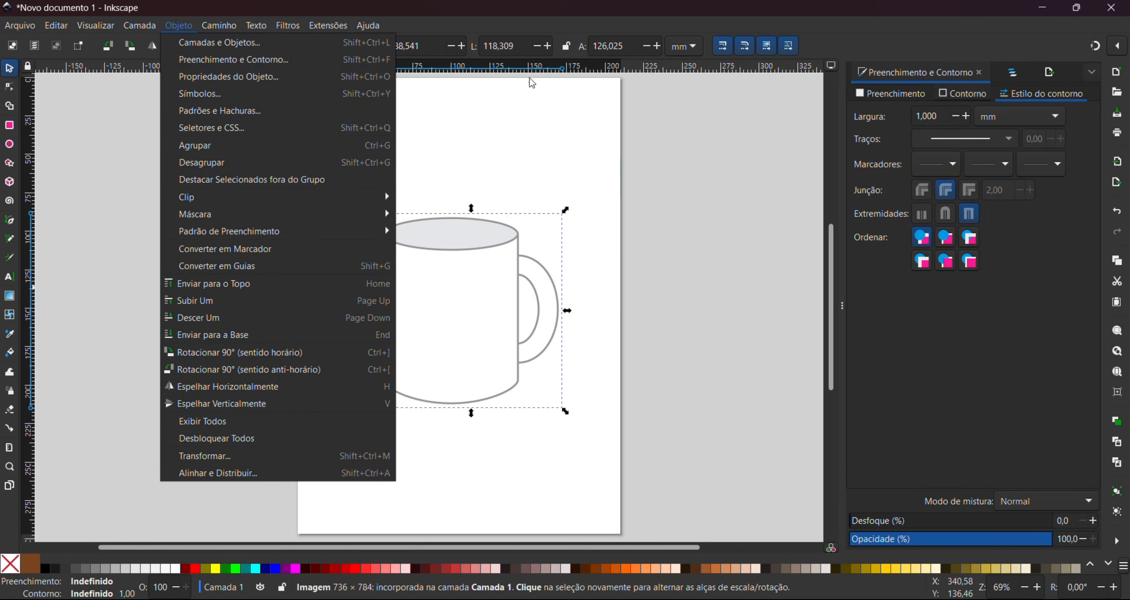
click(671, 130)
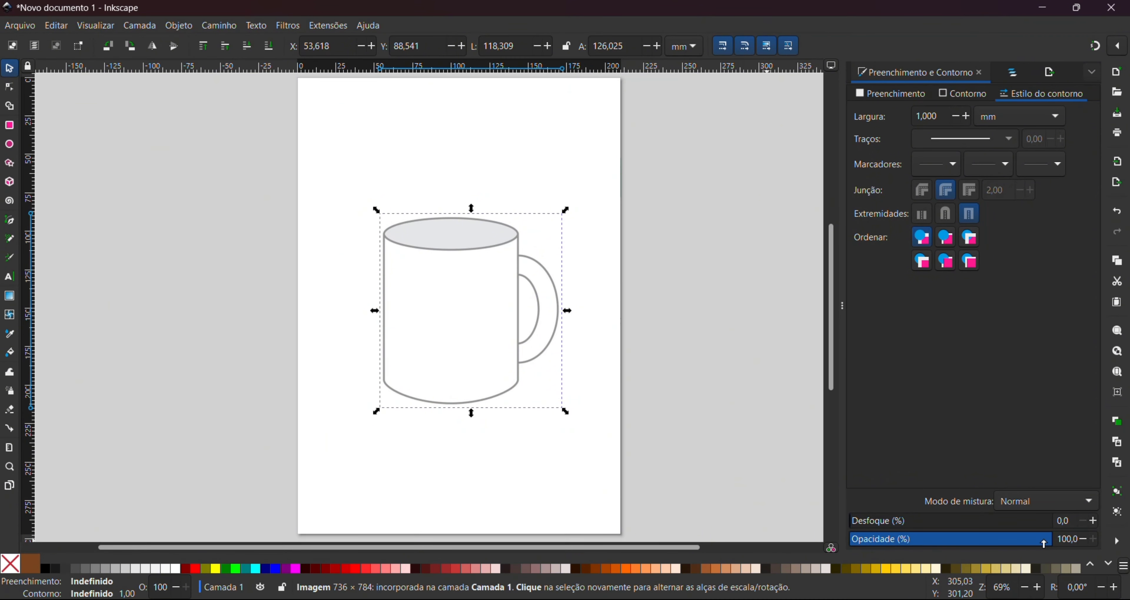
drag(1043, 542, 876, 543)
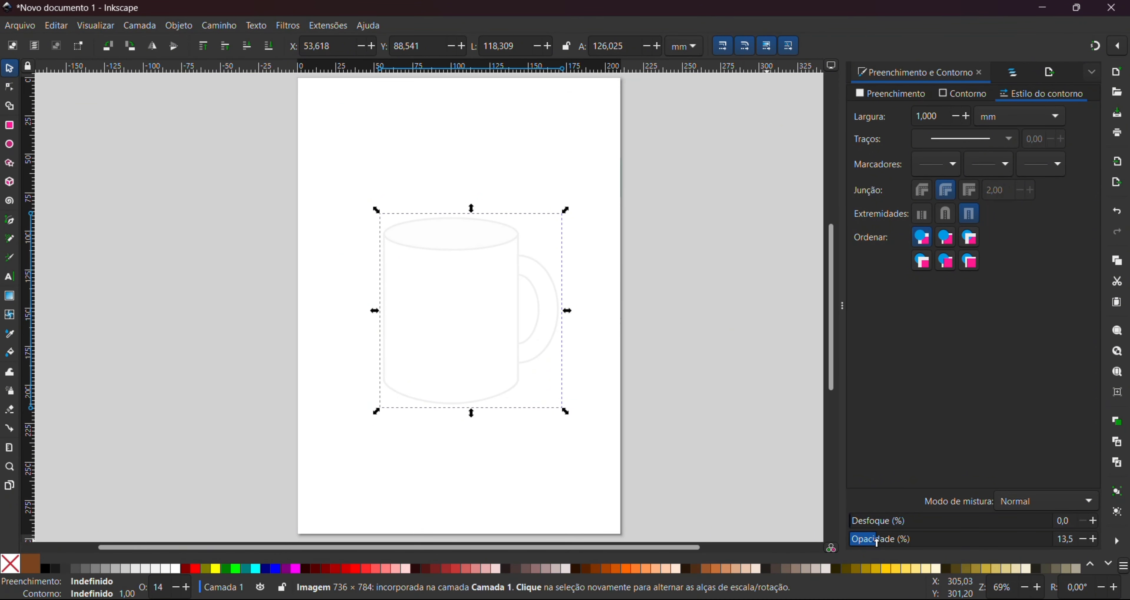
click(705, 381)
click(502, 347)
drag(515, 348, 501, 350)
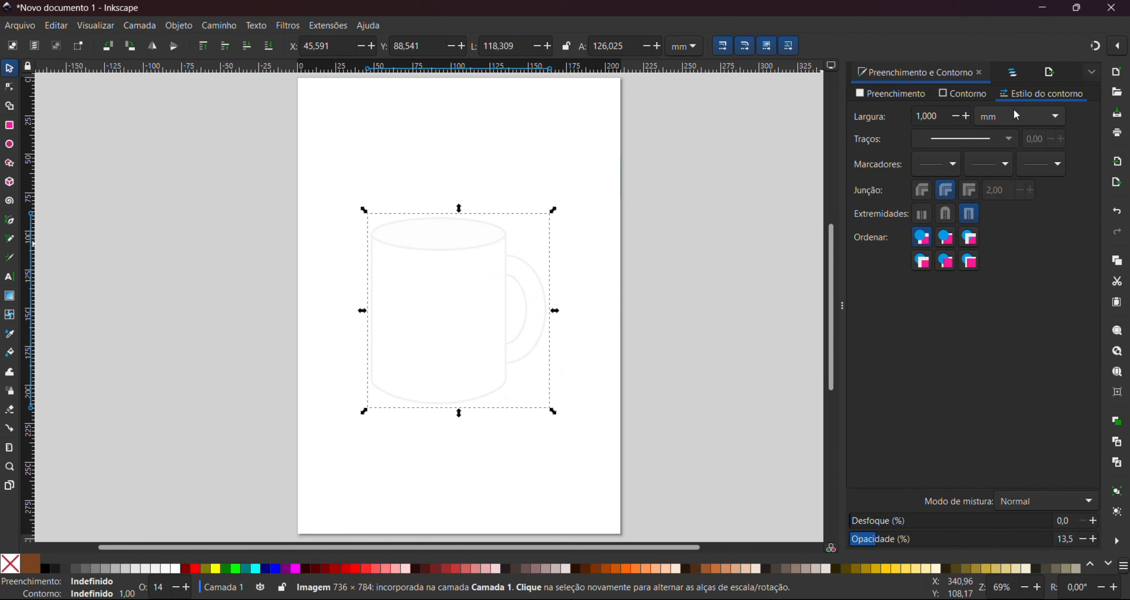
Step: Lock the mug image object so that it cannot be moved, and deselect it
click(1013, 72)
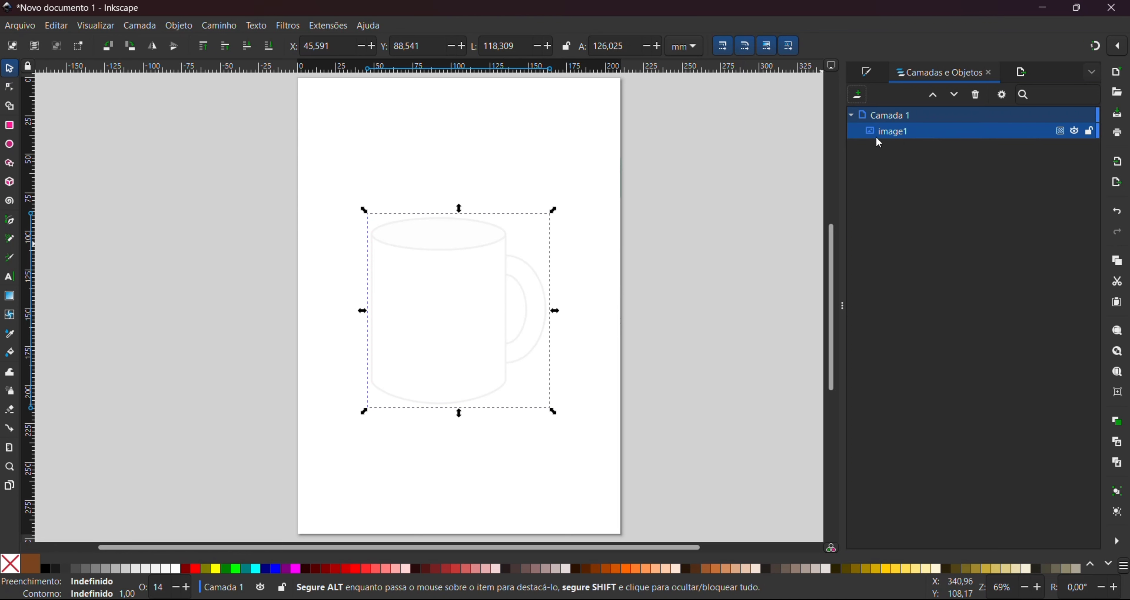
click(1090, 133)
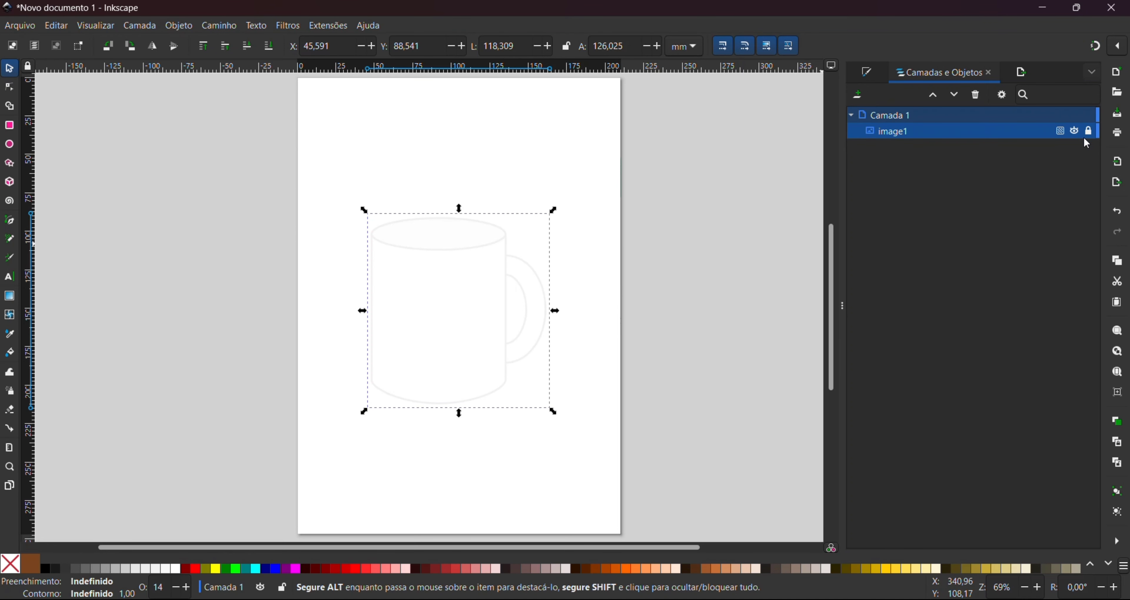
click(628, 241)
drag(435, 287, 838, 256)
drag(400, 323, 453, 241)
drag(414, 301, 425, 346)
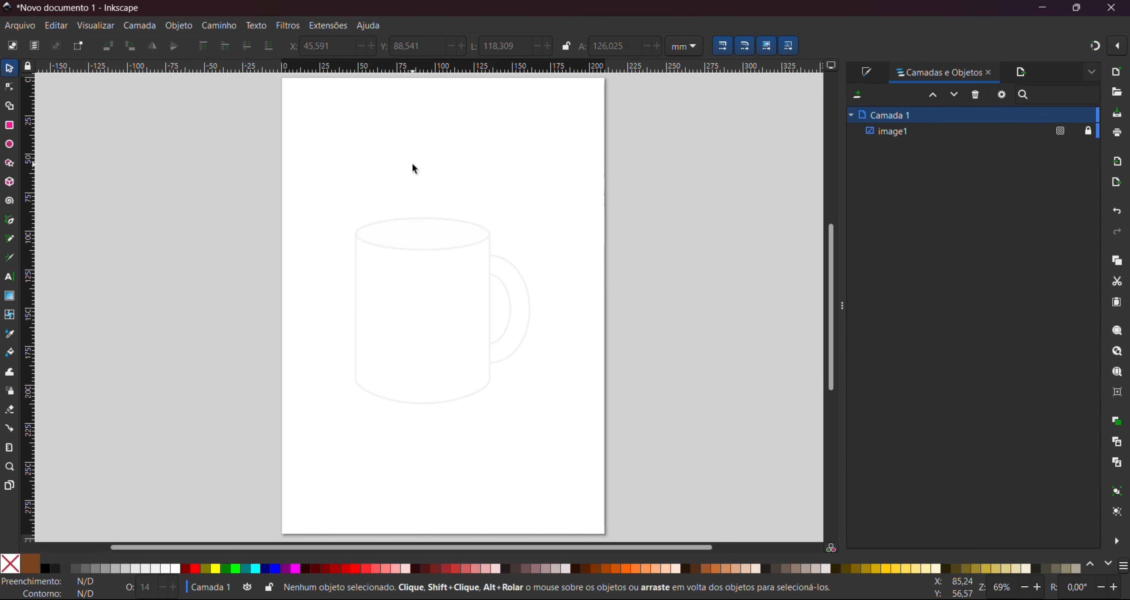
Step: Draw a rectangle about 87.5 × 96.3 mm over the straight-sided body of the mug
click(9, 126)
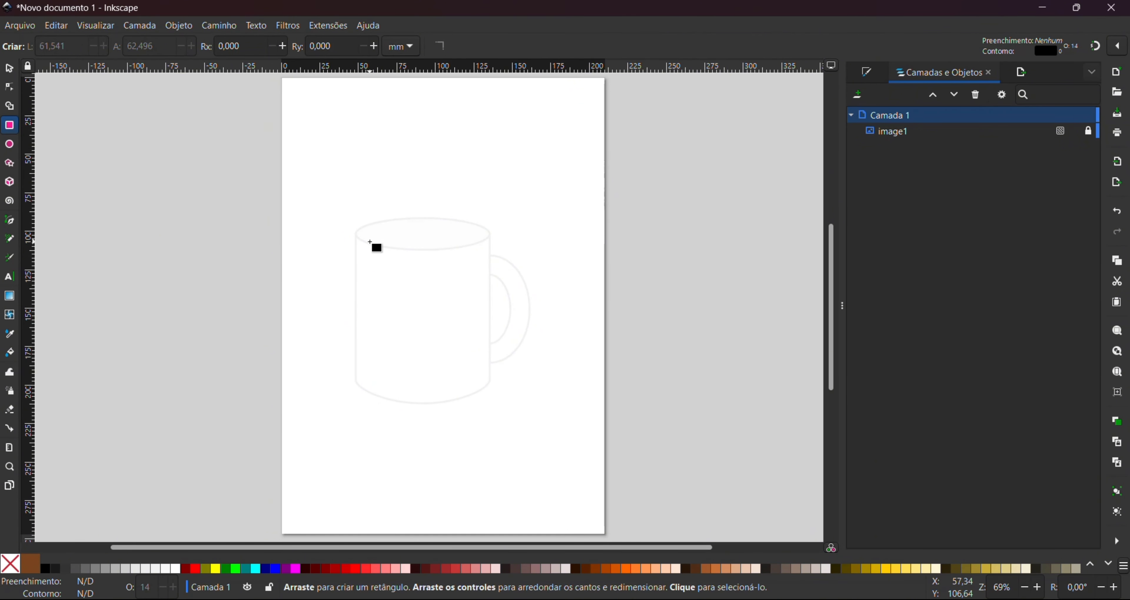
drag(357, 240, 490, 385)
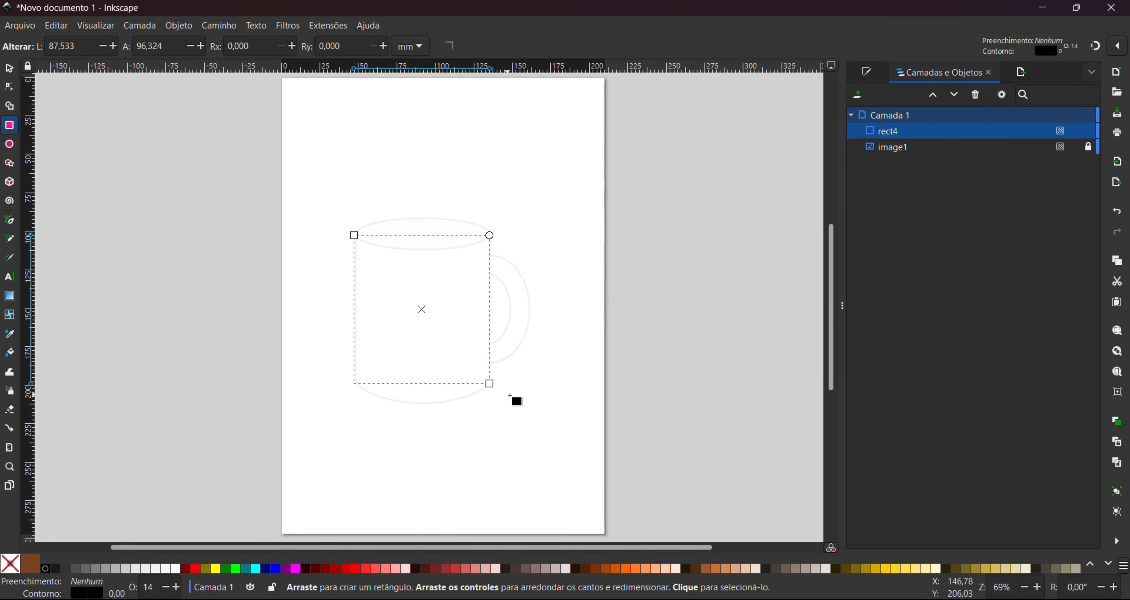
Step: Set the rectangle's stroke width to 0.300 mm and its opacity to 100%
click(882, 75)
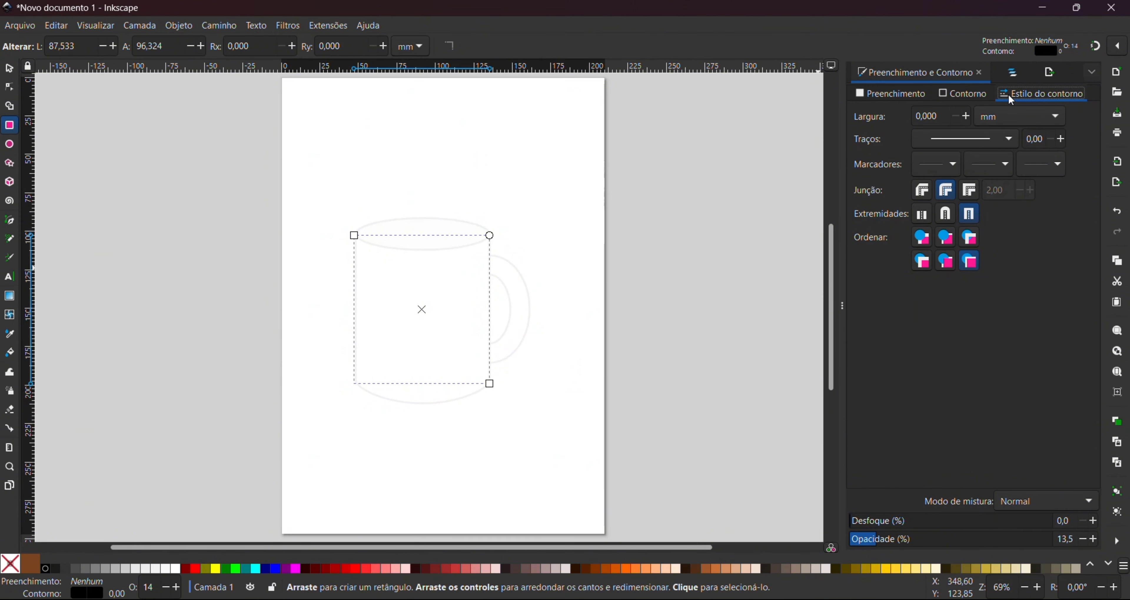
click(960, 94)
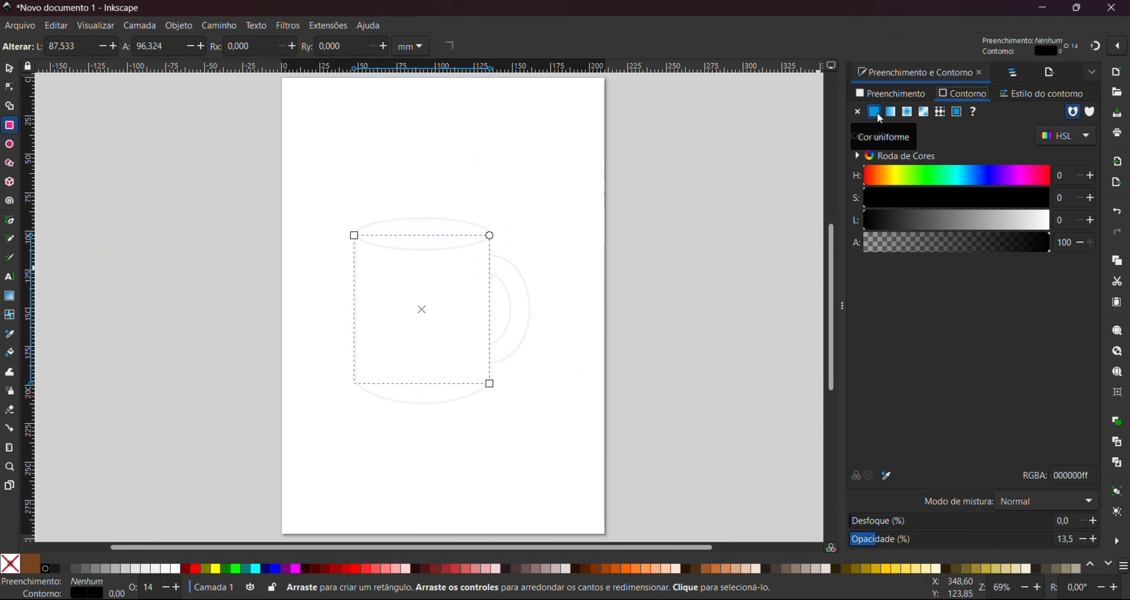
click(1056, 97)
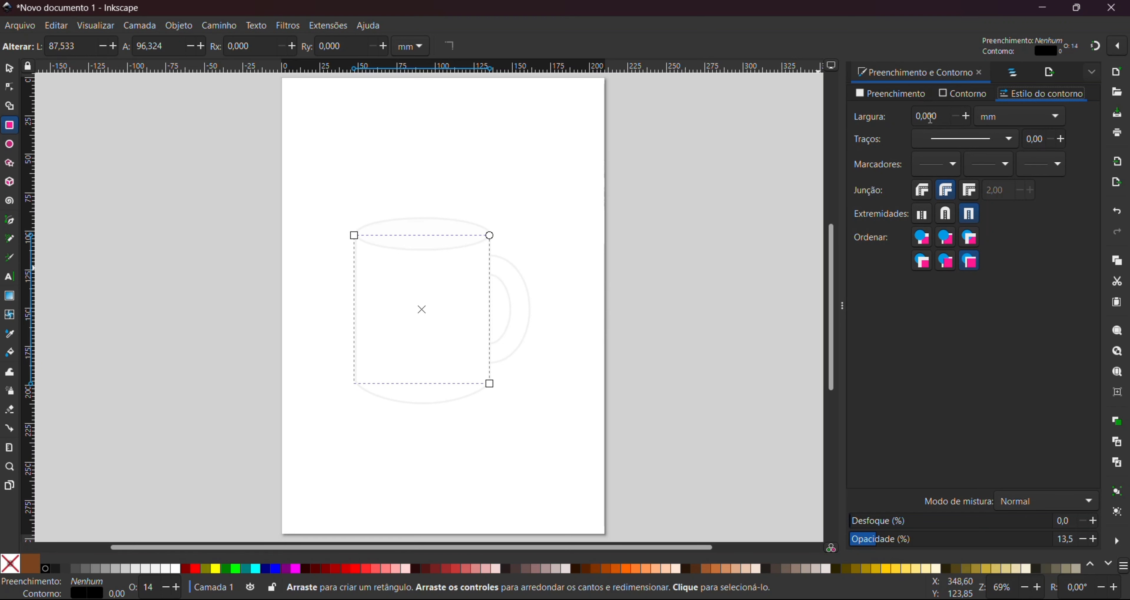
click(964, 118)
click(964, 118)
click(964, 118)
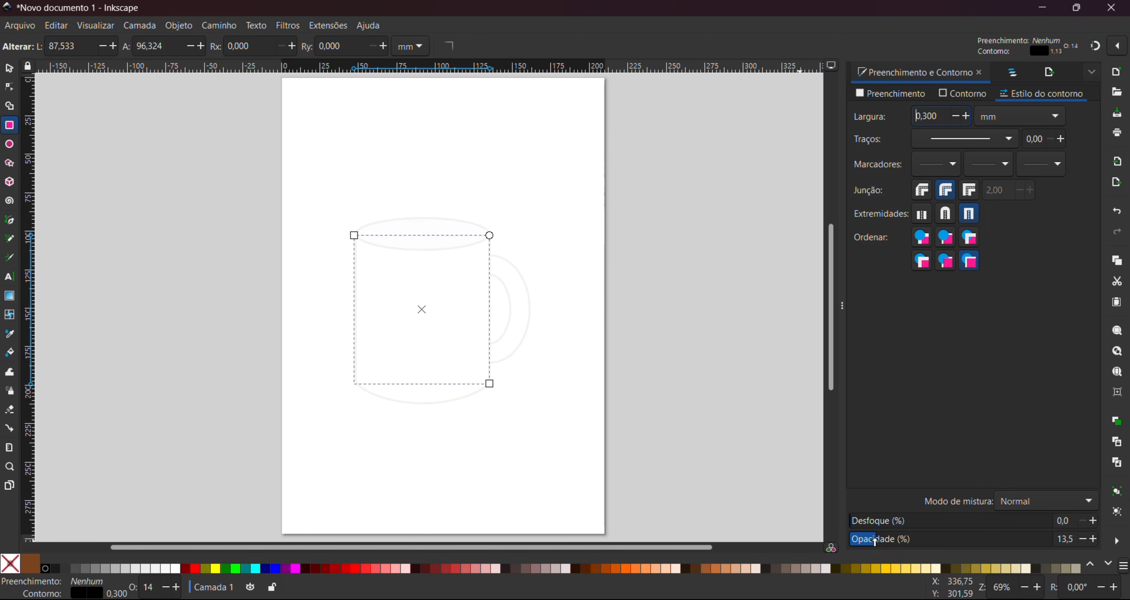
drag(875, 541, 1085, 530)
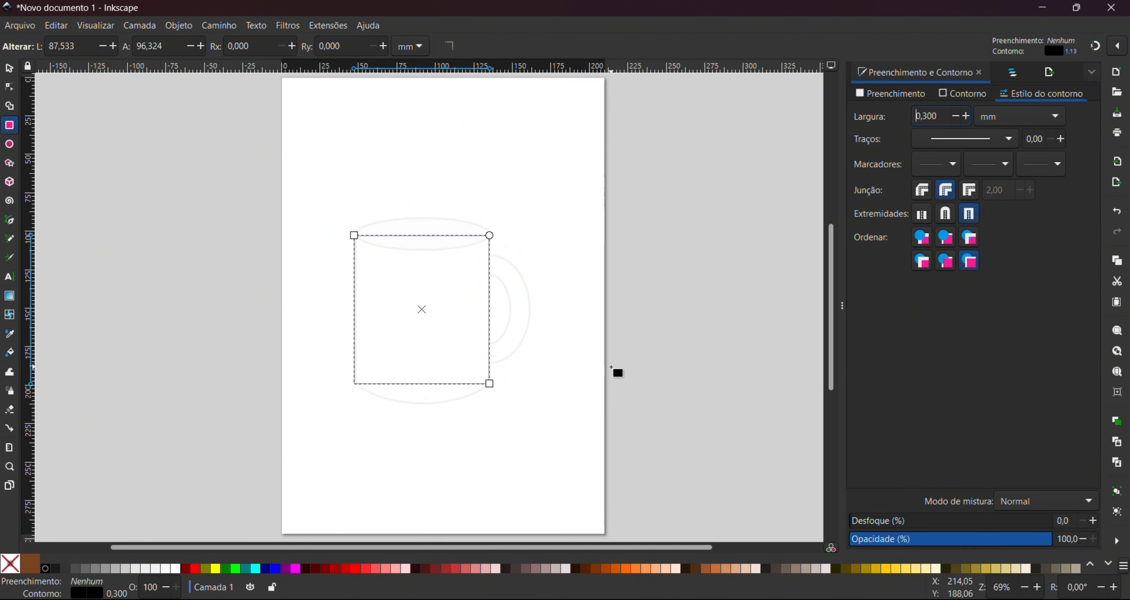
Step: Narrow the rectangle to about 86.7 mm wide by moving its left edge in to the mug's side
text(s)
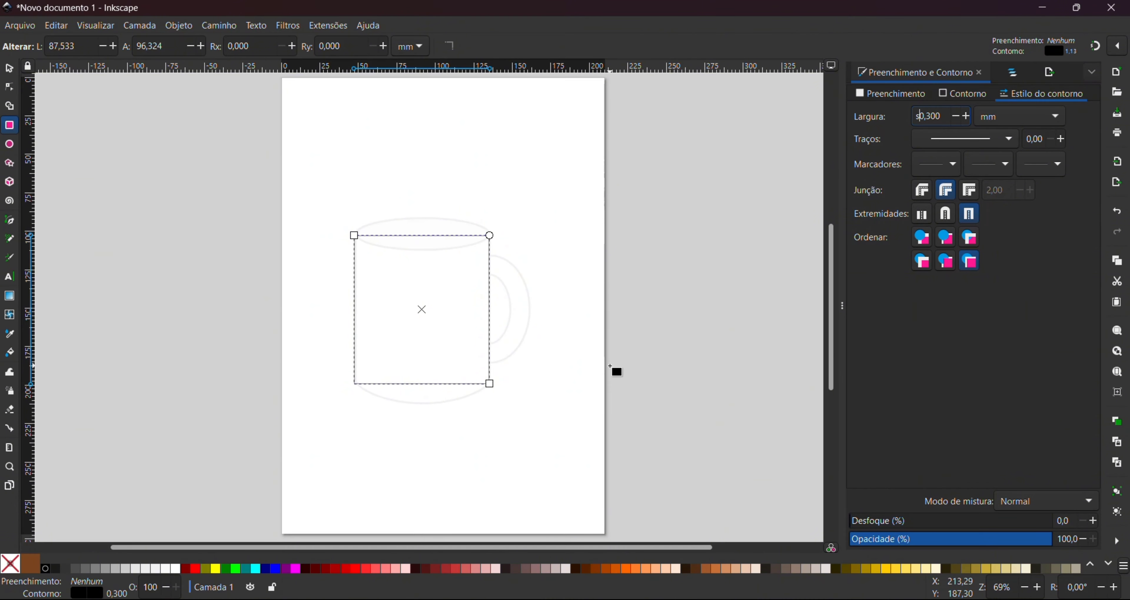
click(7, 71)
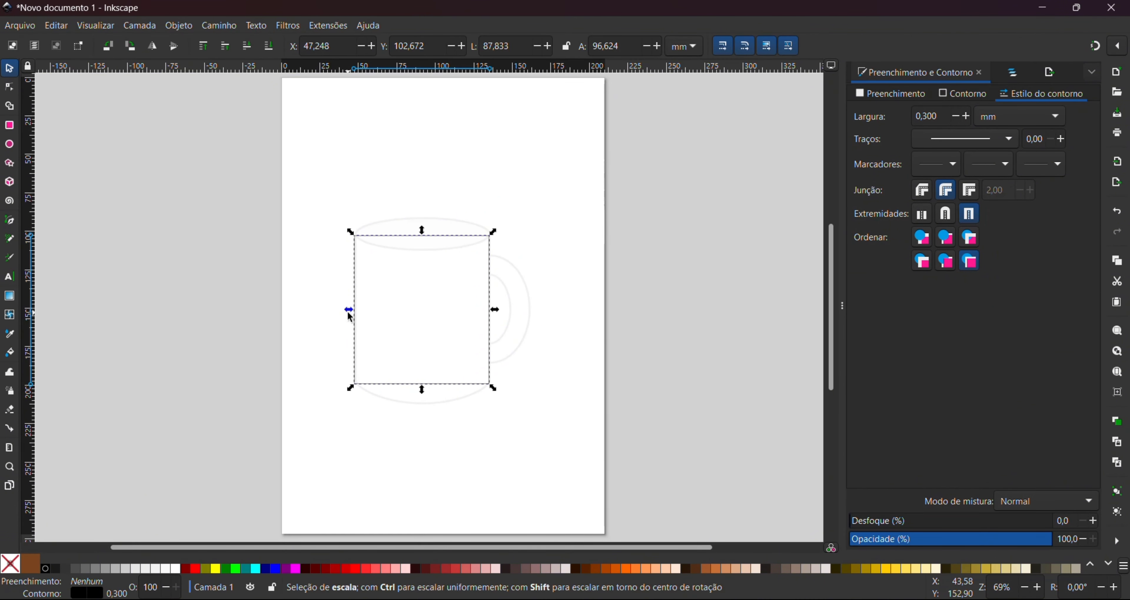
drag(348, 313, 350, 309)
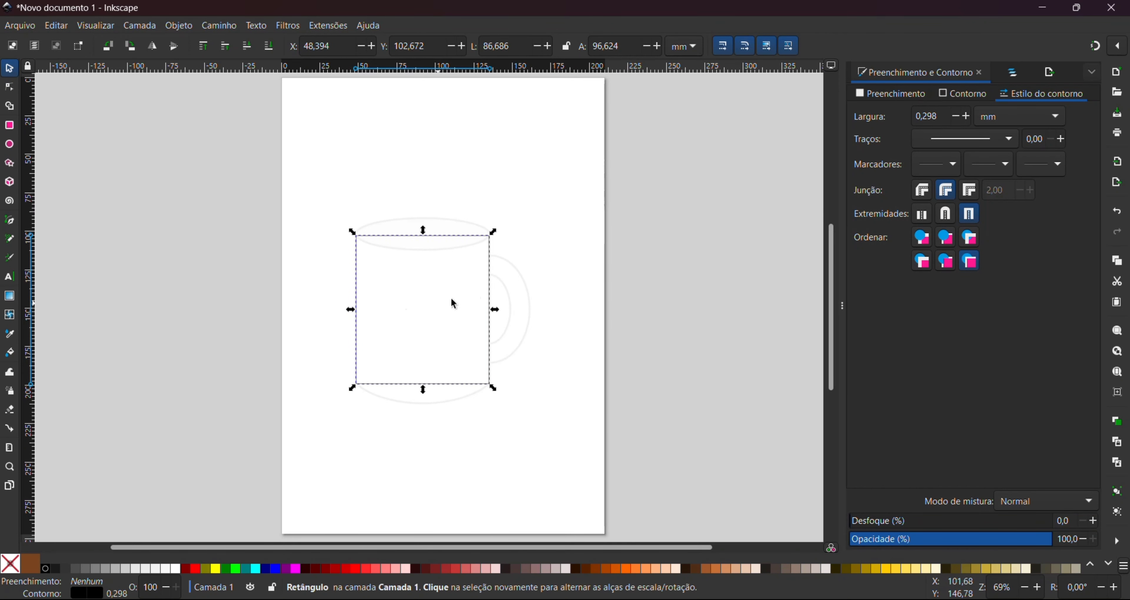
Step: Thicken the rectangle's stroke to 0.898 mm while checking its upper right corner against the mug outline
scroll(384, 221, up, 1)
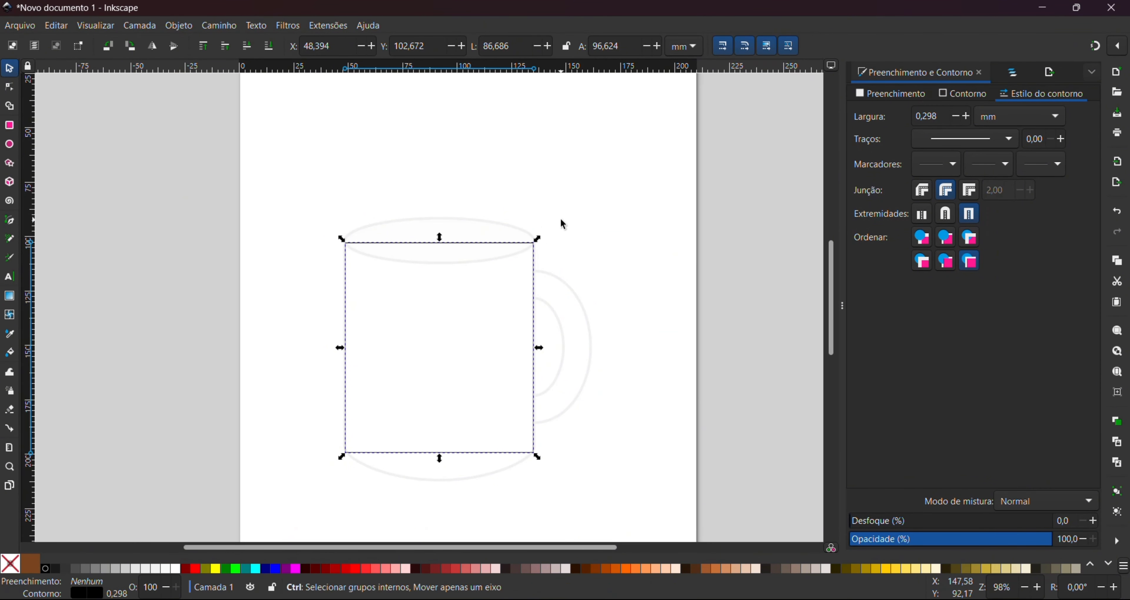
scroll(559, 221, up, 3)
scroll(447, 215, down, 2)
scroll(509, 218, up, 2)
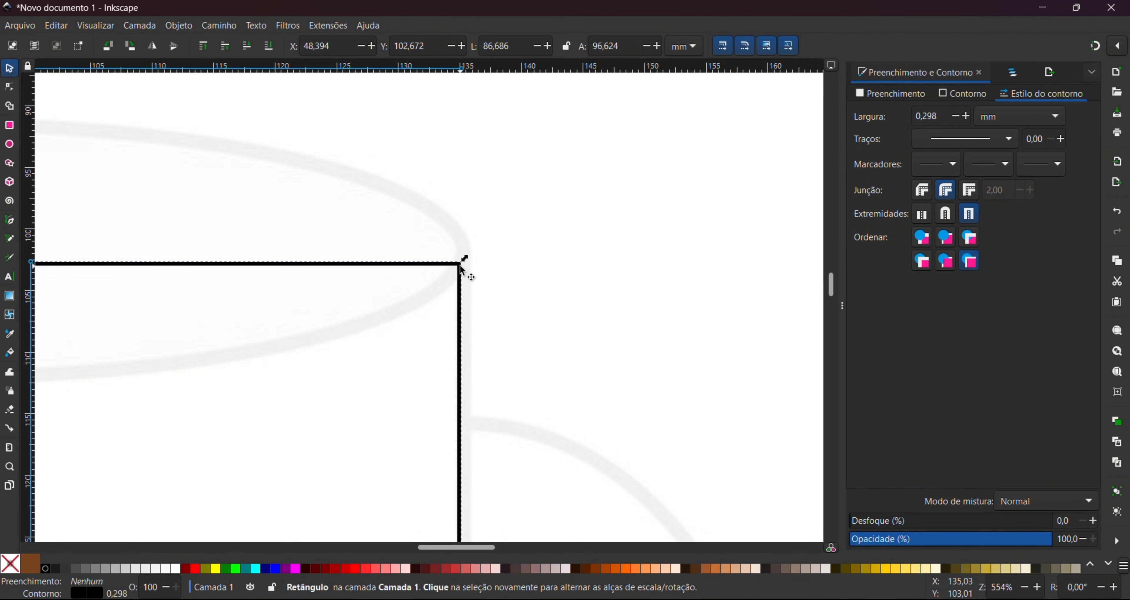
click(970, 118)
click(971, 118)
click(970, 118)
click(971, 118)
click(971, 118)
click(971, 118)
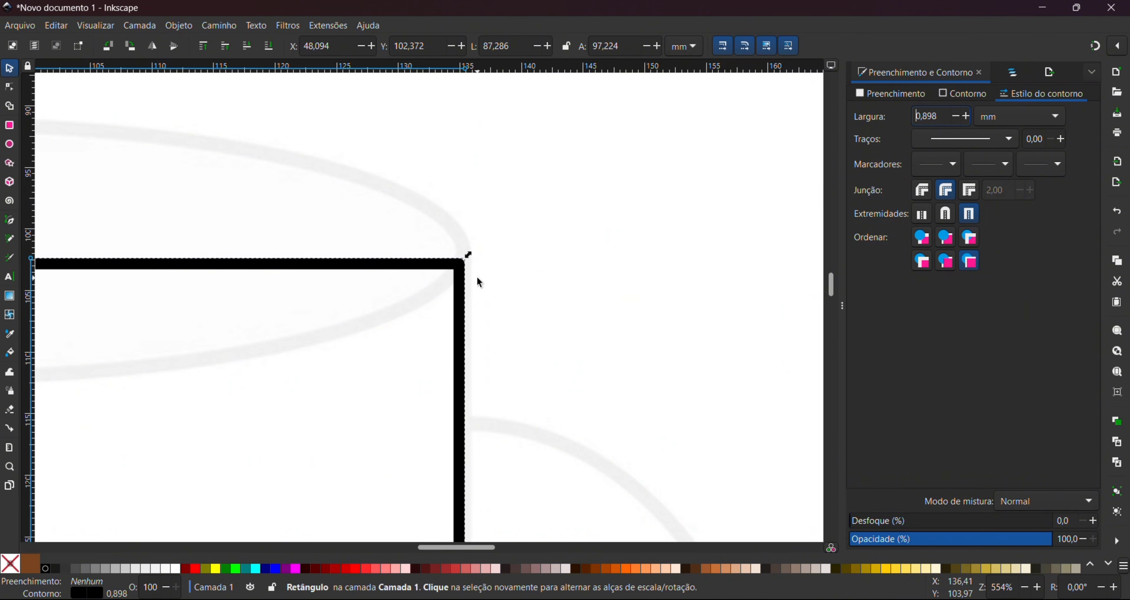
Step: Try the bevel and miter joins on the rectangle's corners and go back to the round join
click(921, 190)
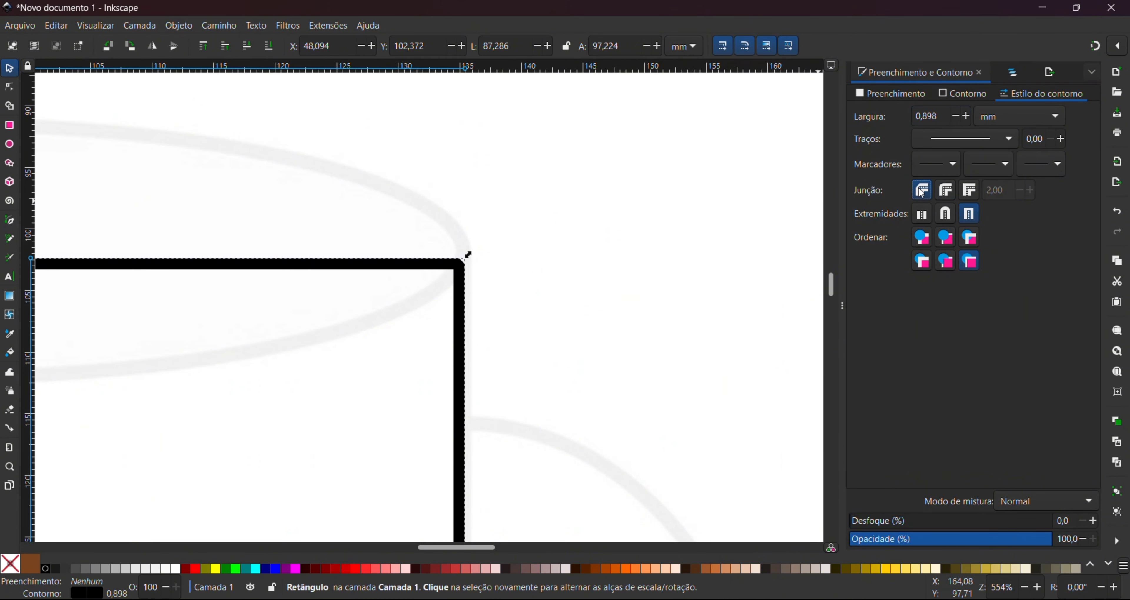
click(449, 241)
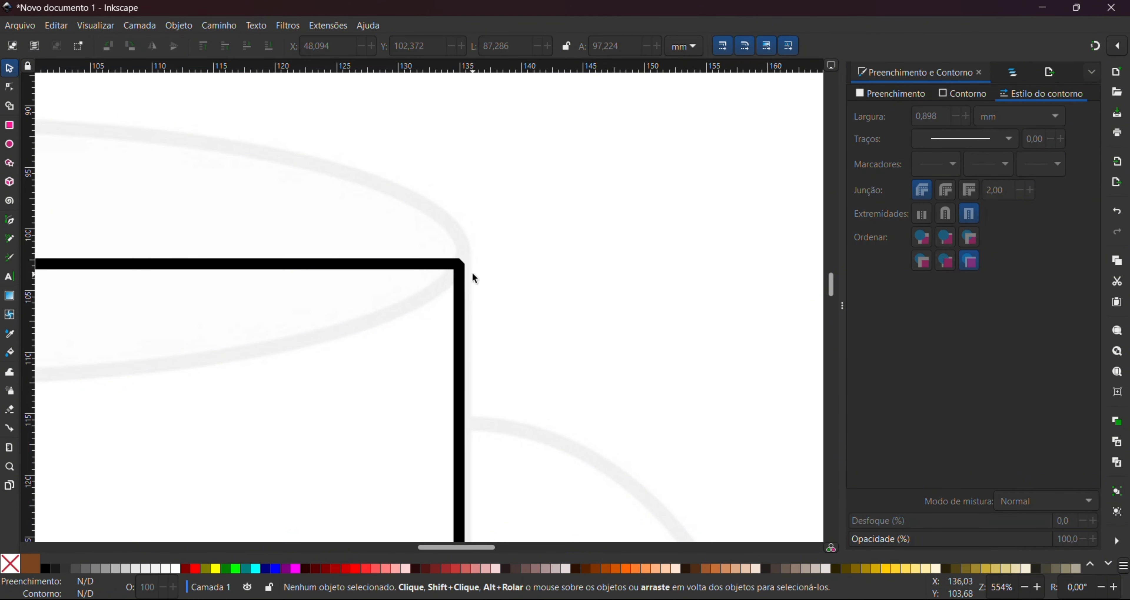
click(459, 277)
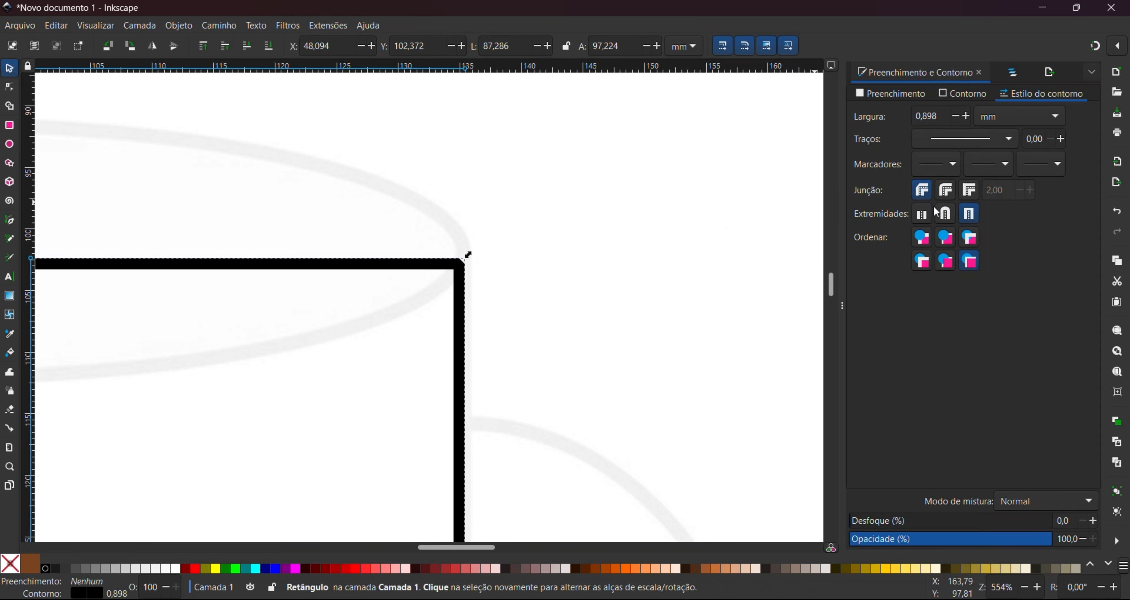
click(968, 191)
click(481, 270)
click(461, 263)
click(946, 191)
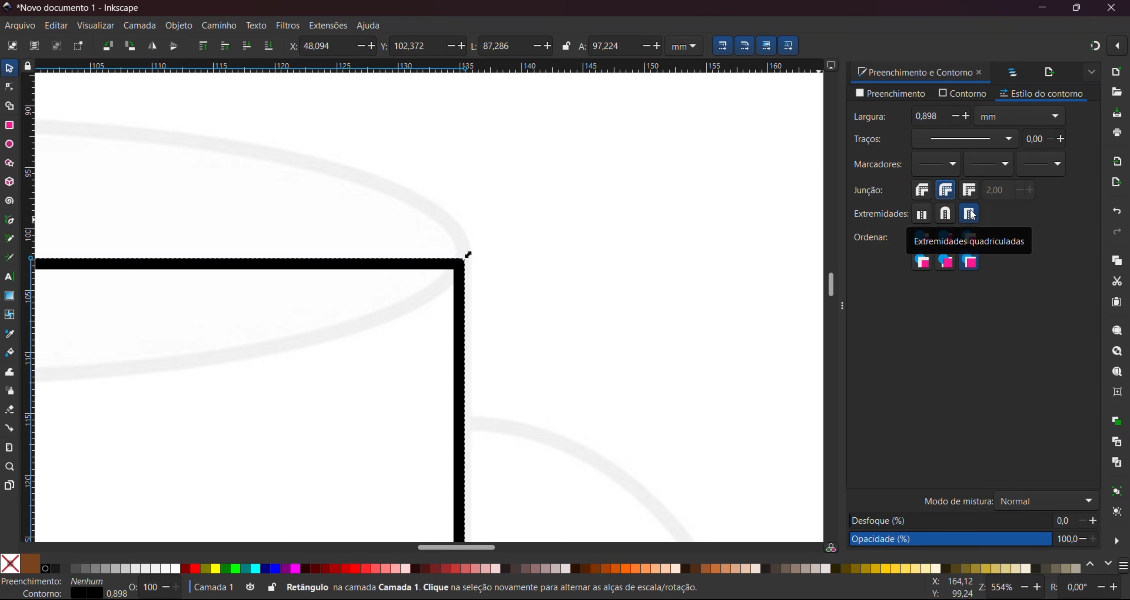
Step: Compare round and square caps on the rectangle's stroke at the corner node, ending with square caps
key(n)
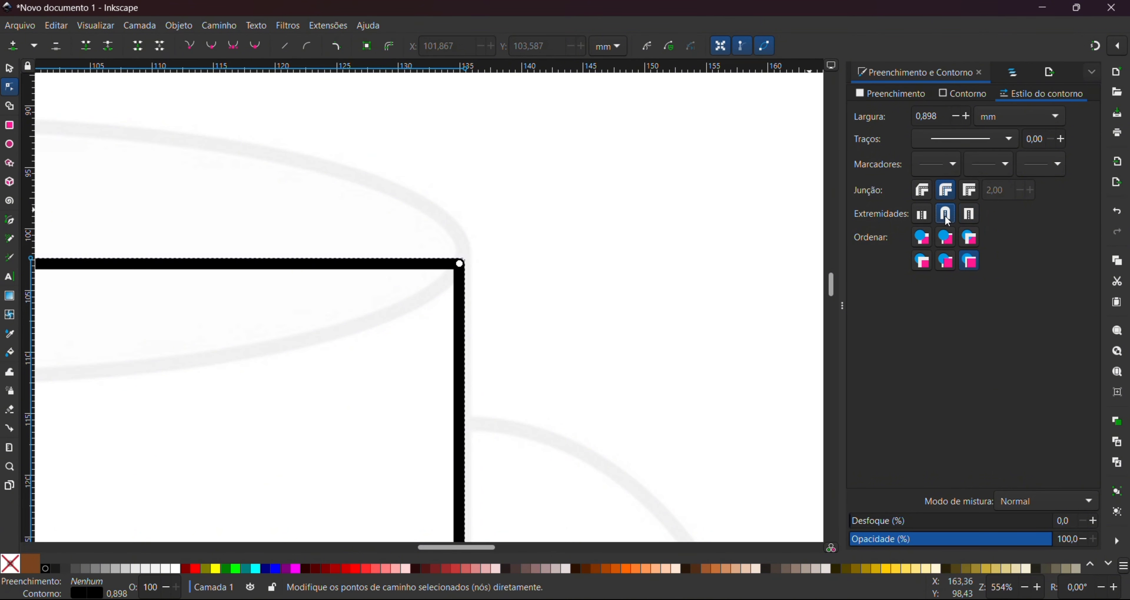
scroll(351, 313, up, 2)
scroll(549, 263, up, 5)
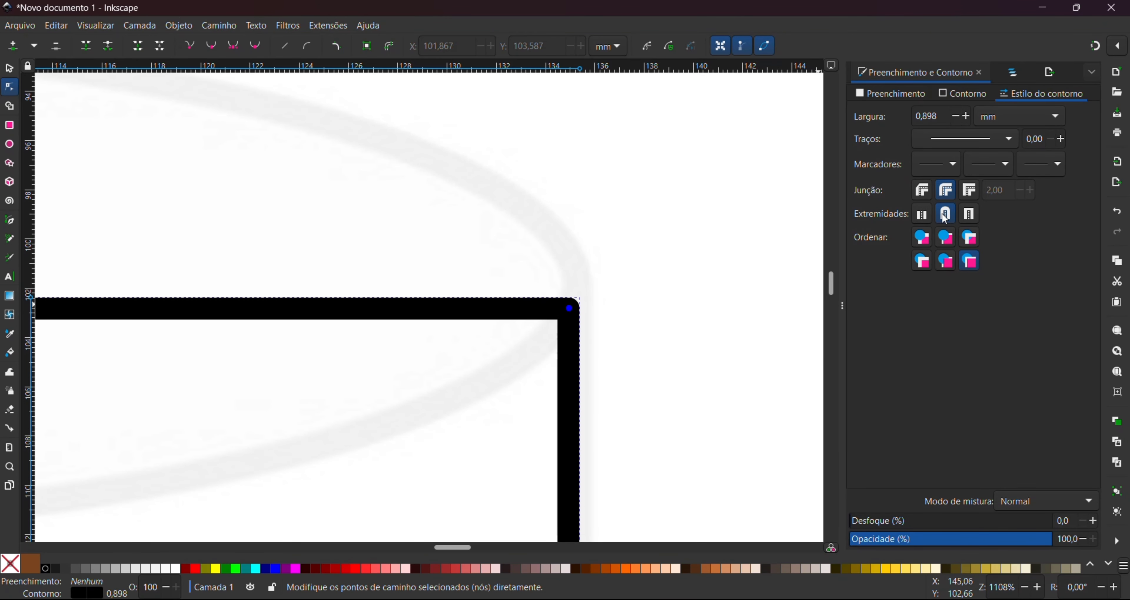
click(969, 214)
click(947, 214)
click(966, 216)
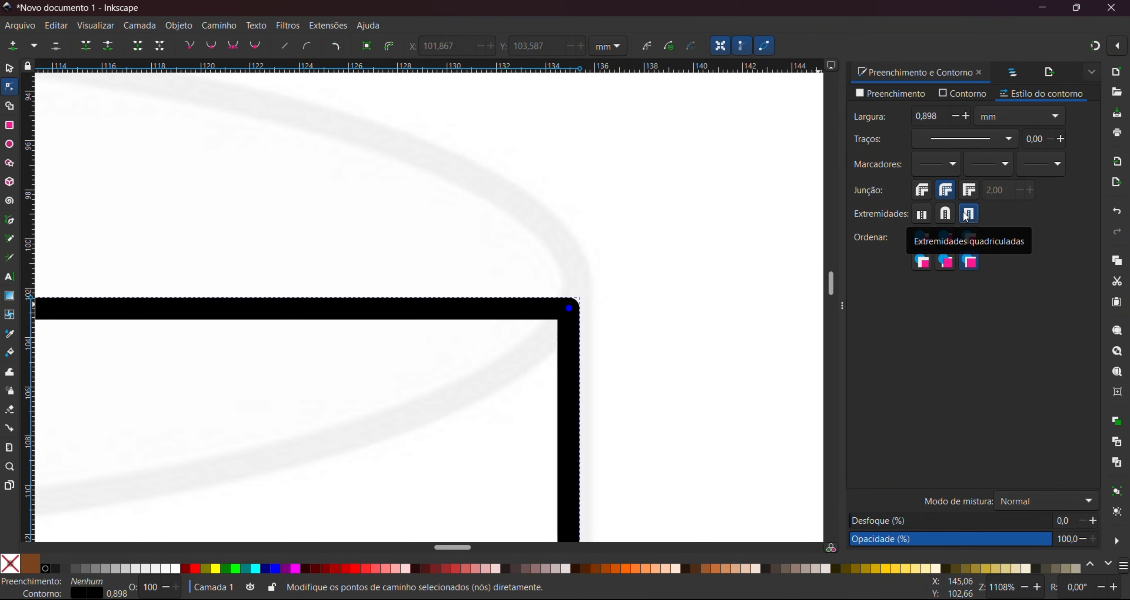
Step: Try the butt and round caps on the rectangle's stroke and go back to square caps
click(919, 217)
click(943, 218)
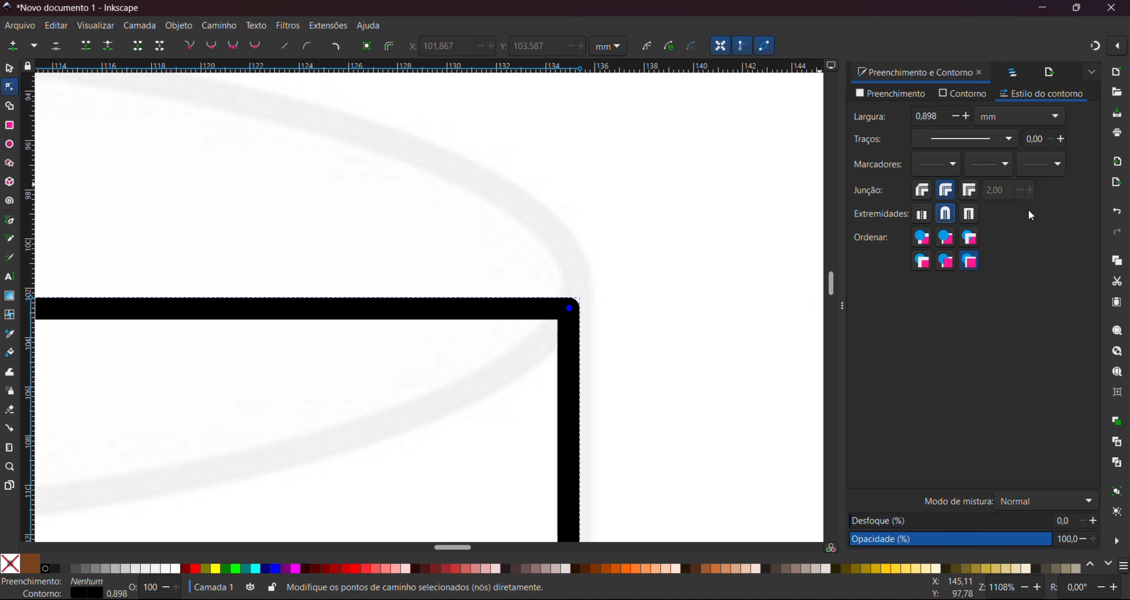
click(974, 219)
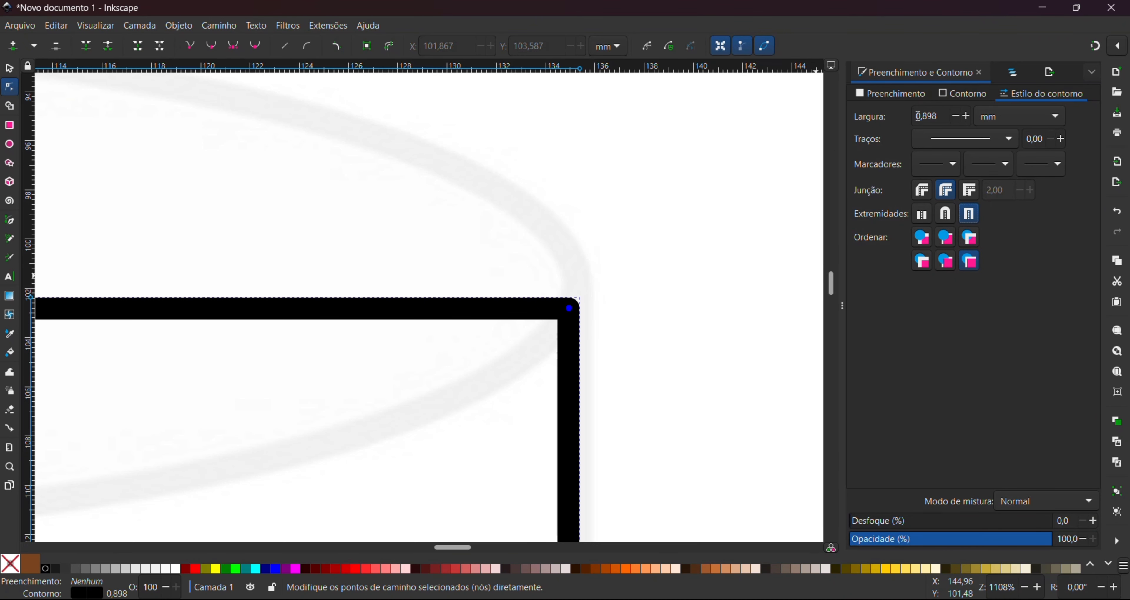
Step: Reduce the mug body rectangle's stroke width to 0.300 mm
ctrl+scroll(607, 265, down, 6)
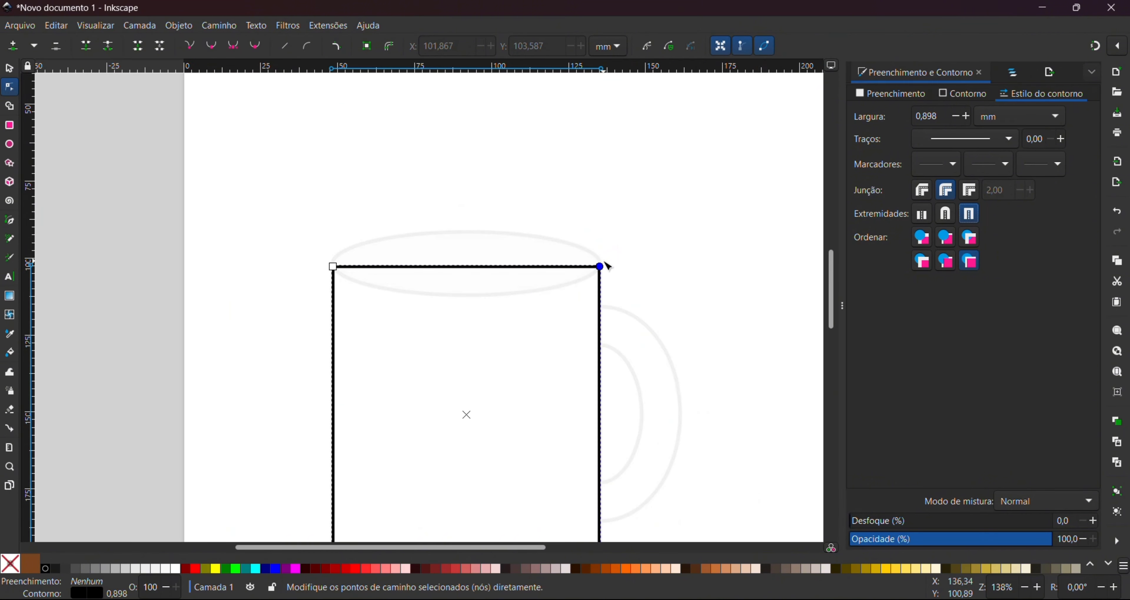
click(961, 117)
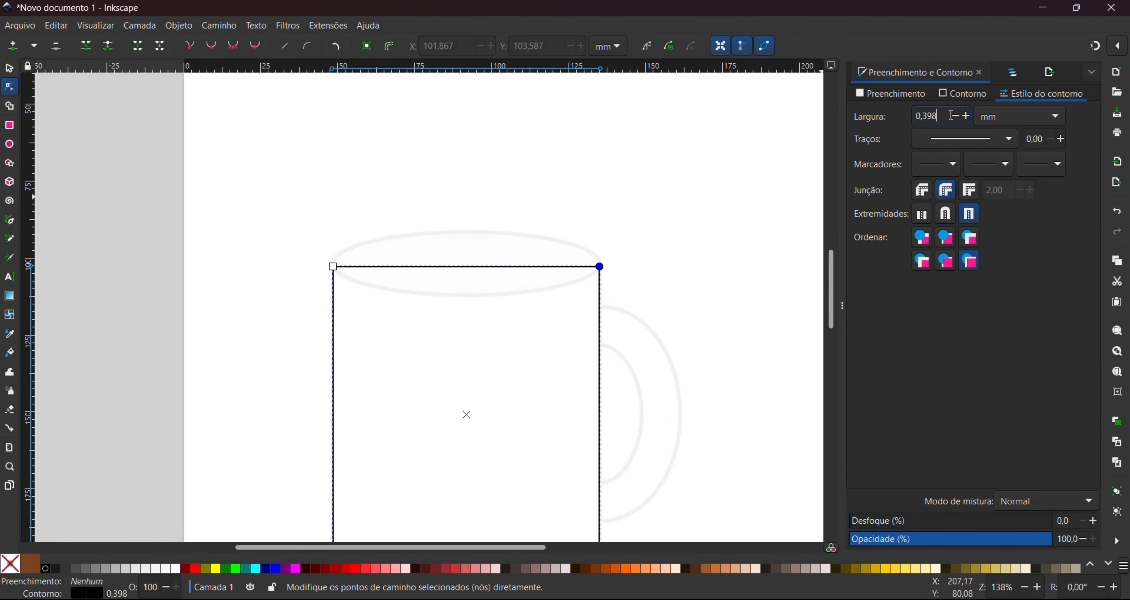
key(BackSpace)
key(BackSpace)
key(Return)
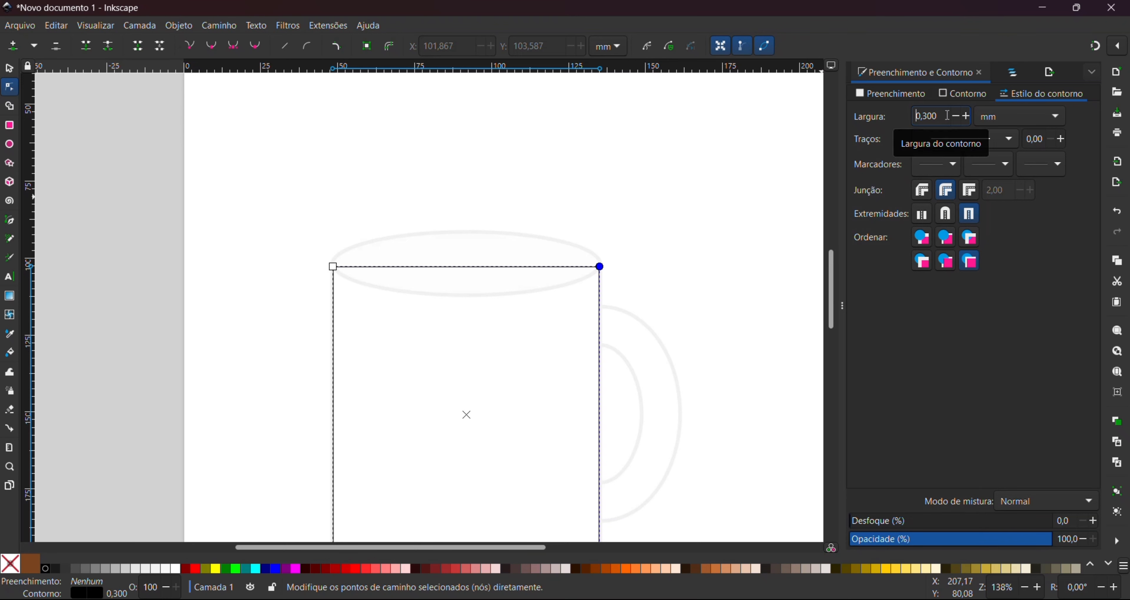
scroll(544, 211, down, 2)
scroll(544, 210, down, 1)
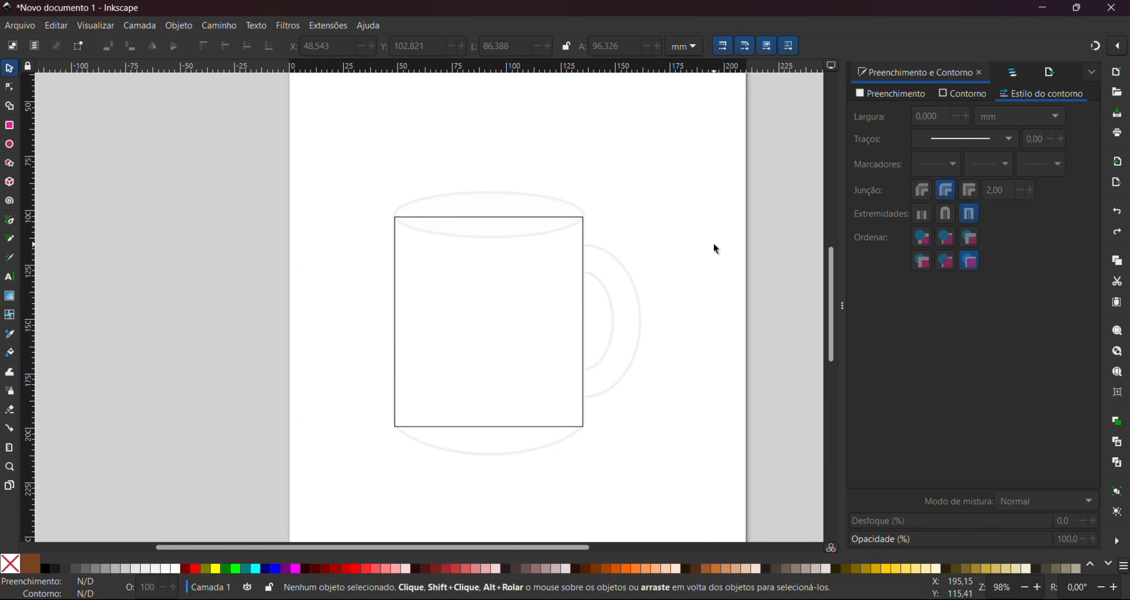
Step: Convert the mug body rectangle to an editable path for node editing
click(540, 426)
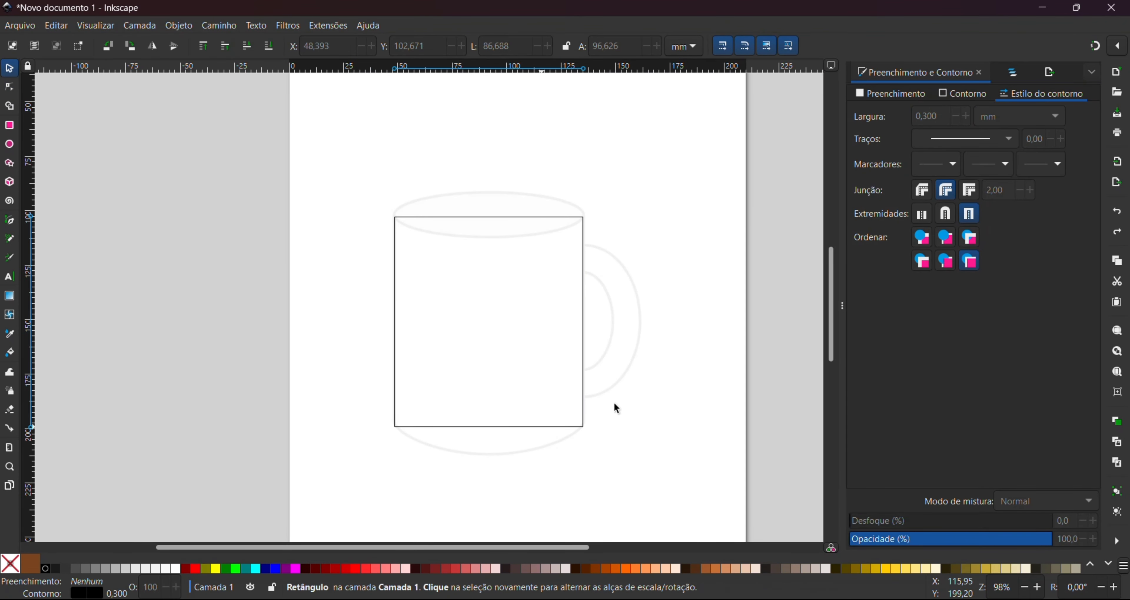
key(n)
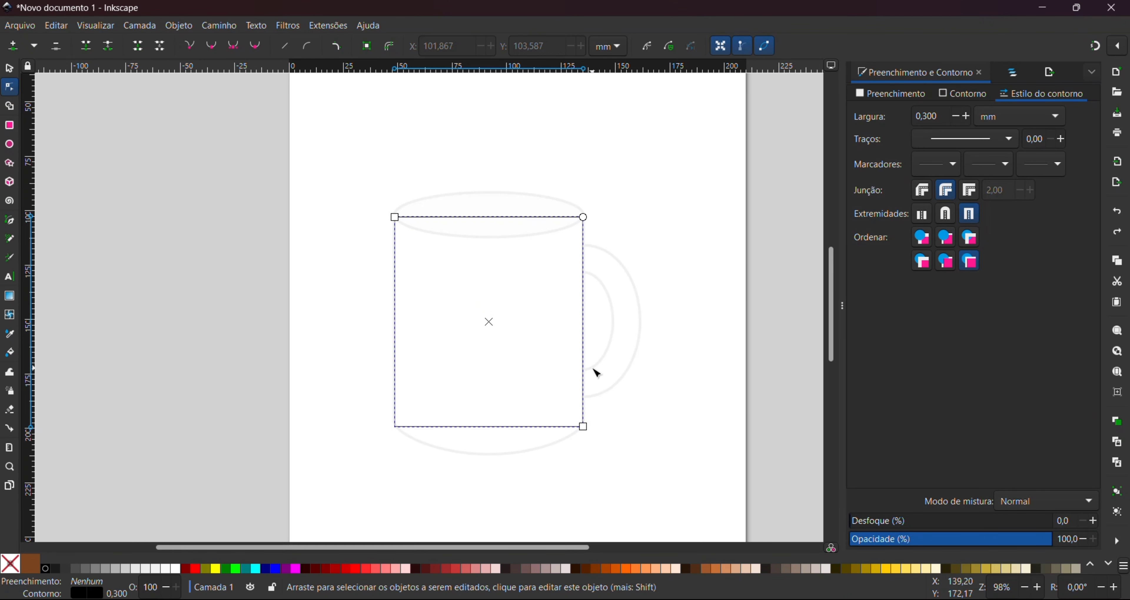
key(ctrl+shift+c)
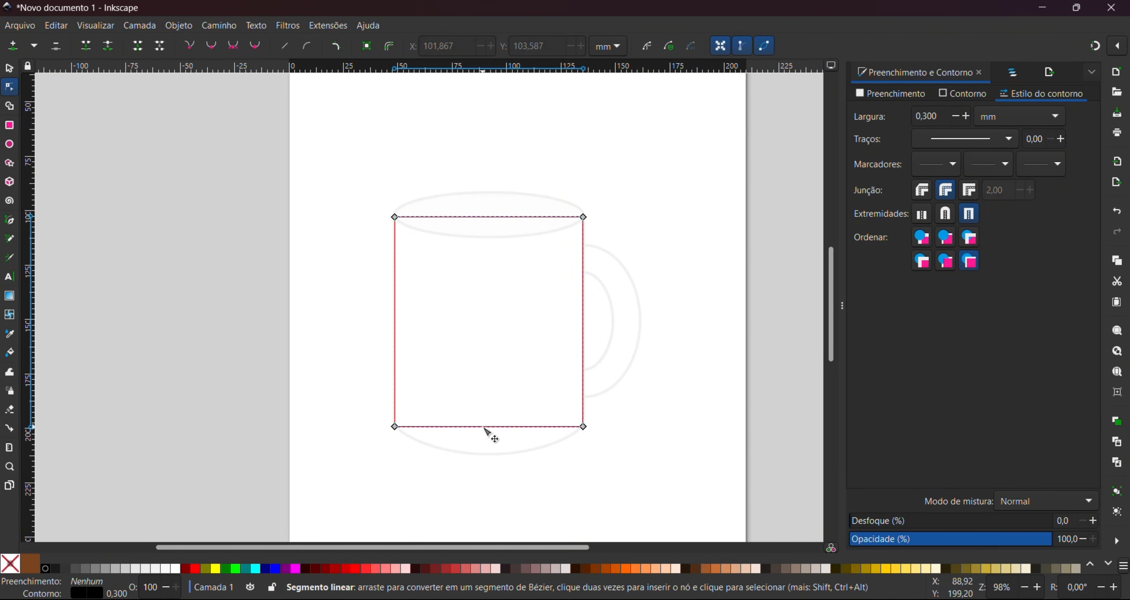
Step: Bend the body path's bottom edge downward and adjust its two curve handles to follow the mug's rounded base
drag(483, 427, 489, 455)
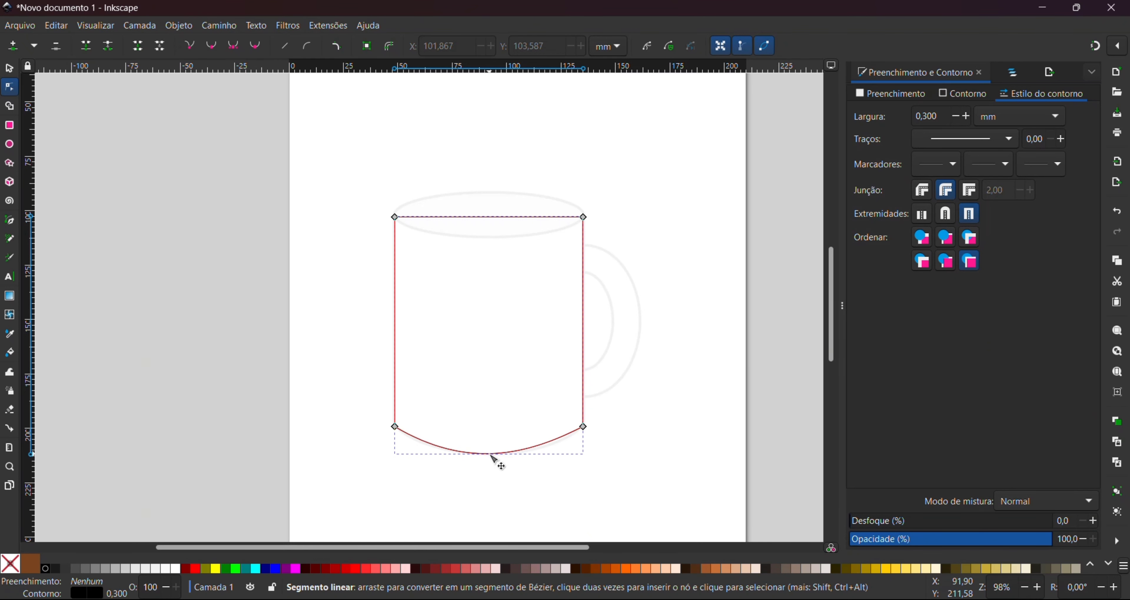
click(584, 427)
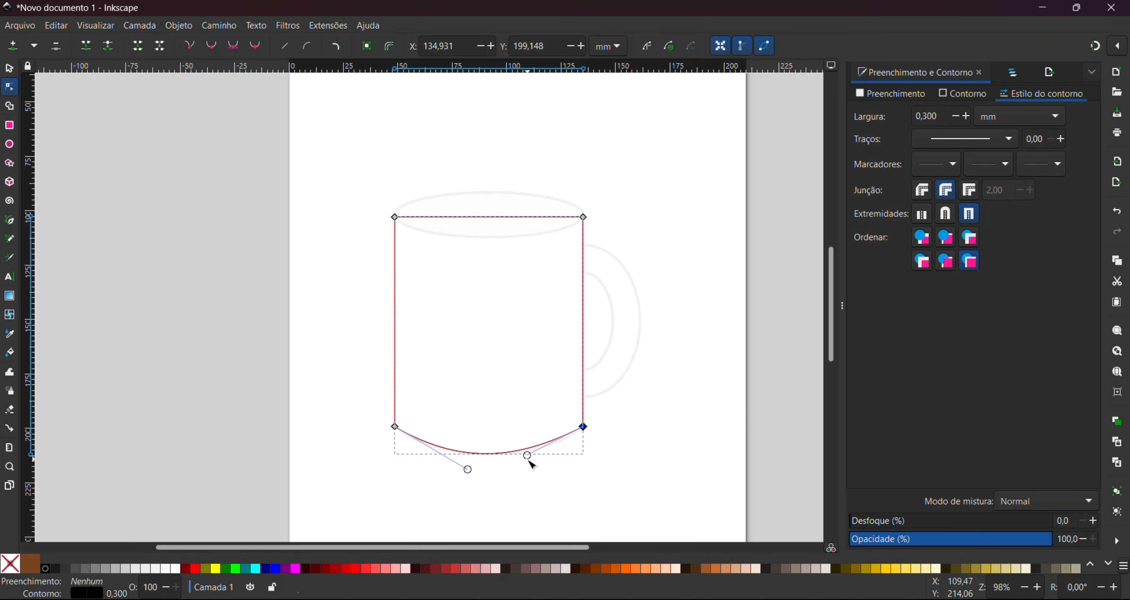
drag(528, 456, 558, 452)
drag(468, 469, 445, 470)
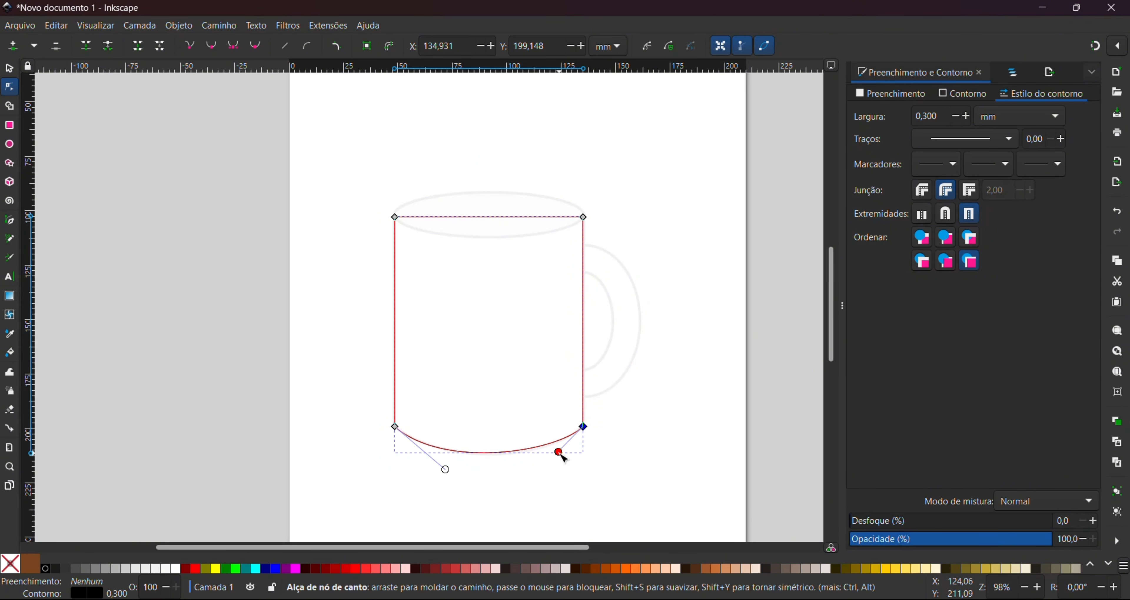
drag(559, 452, 555, 458)
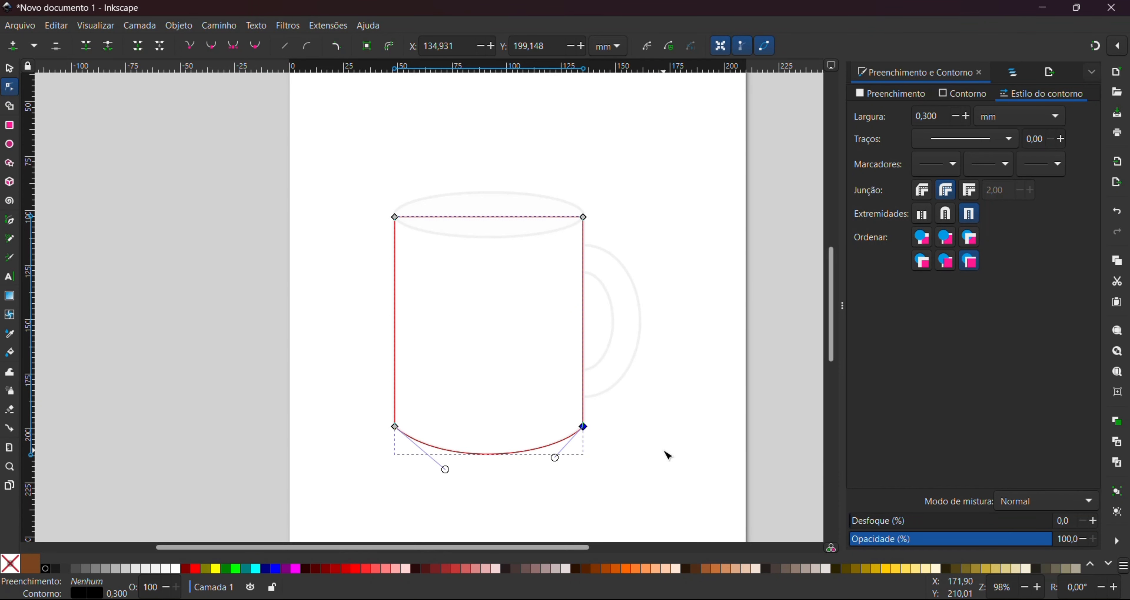
key(s)
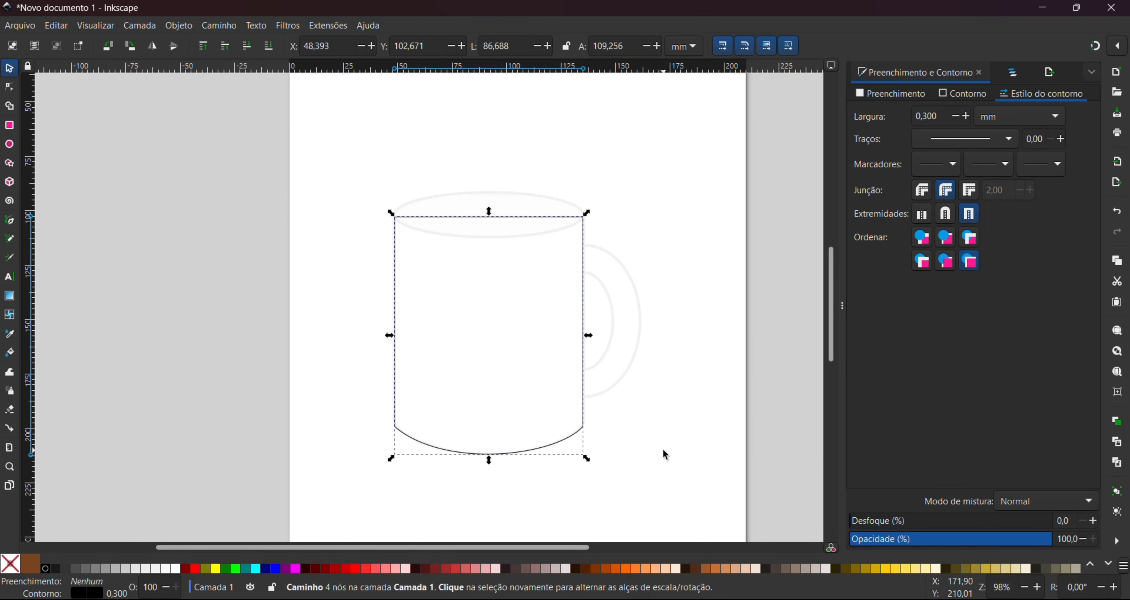
key(Escape)
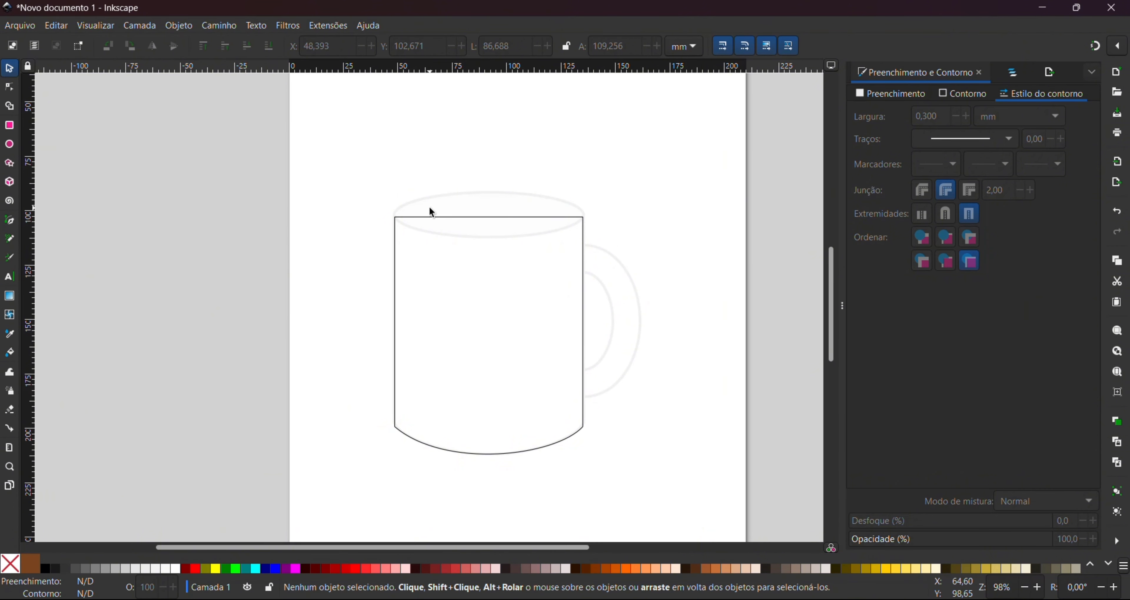
Step: Draw a rectangle about 86.7 by 18 mm around the rim ellipse, matching the mug body's width
click(10, 126)
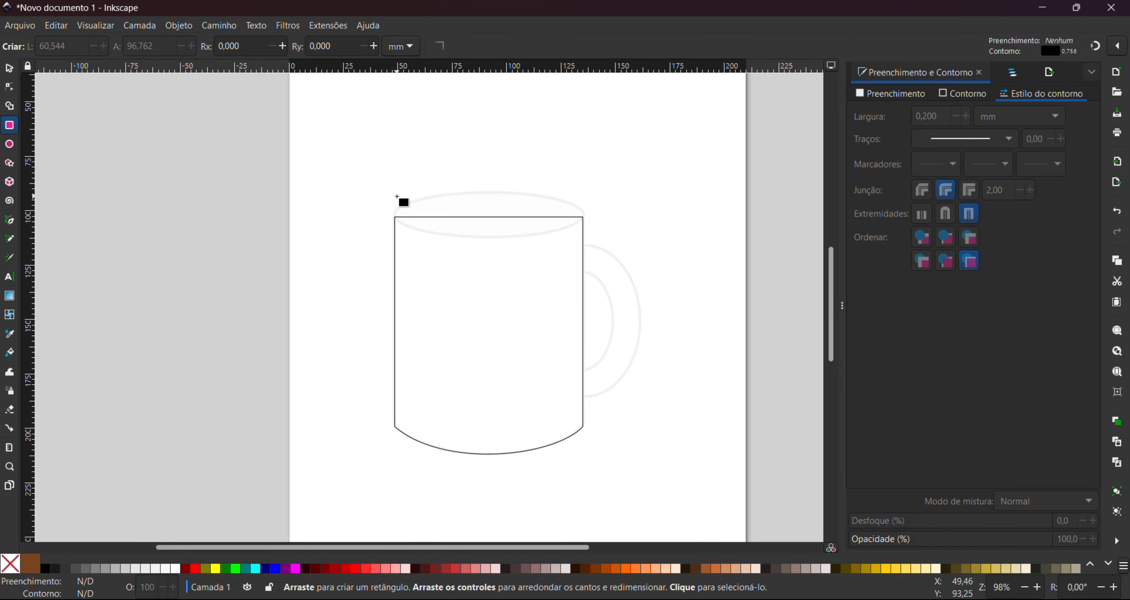
drag(396, 197, 584, 235)
drag(585, 236, 584, 236)
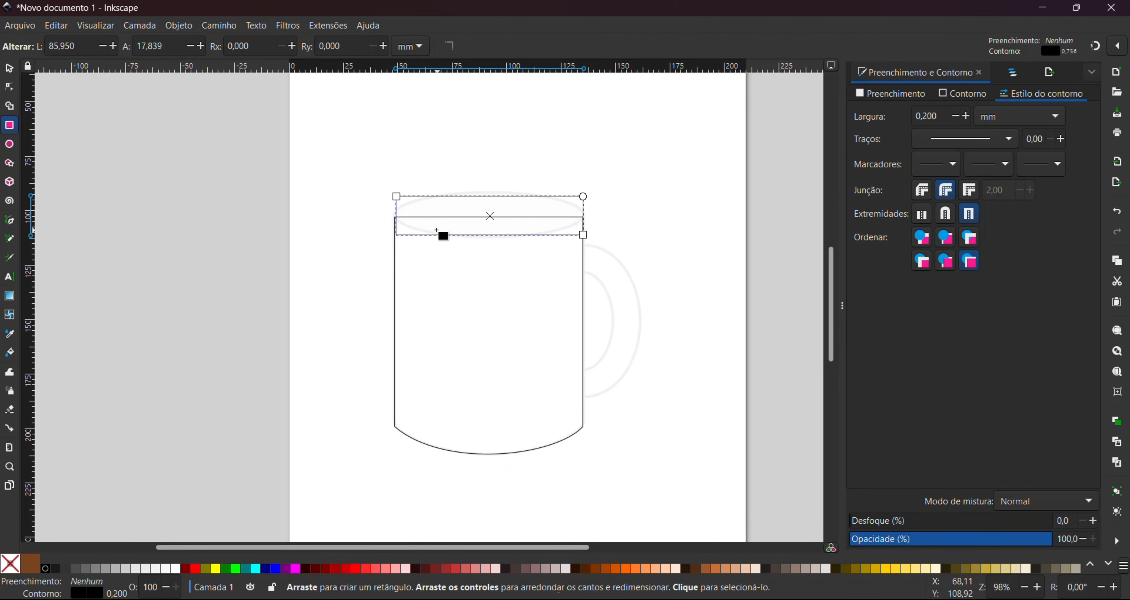
key(s)
drag(390, 216, 389, 216)
key(Escape)
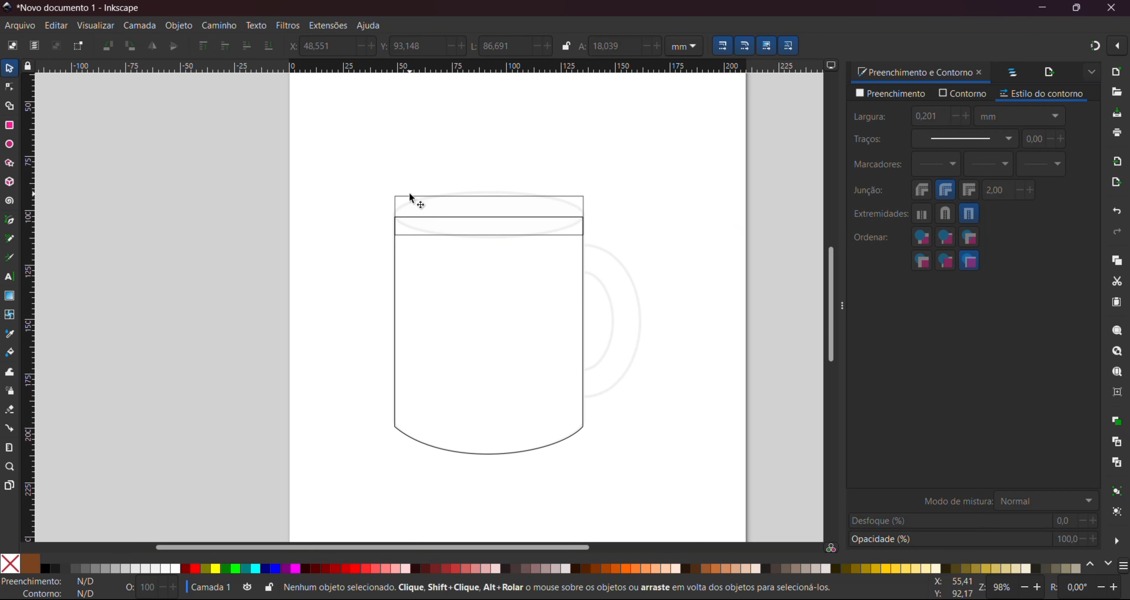
Step: Convert the rim rectangle to a path and merge its two left nodes and its two right nodes into one node each
click(411, 198)
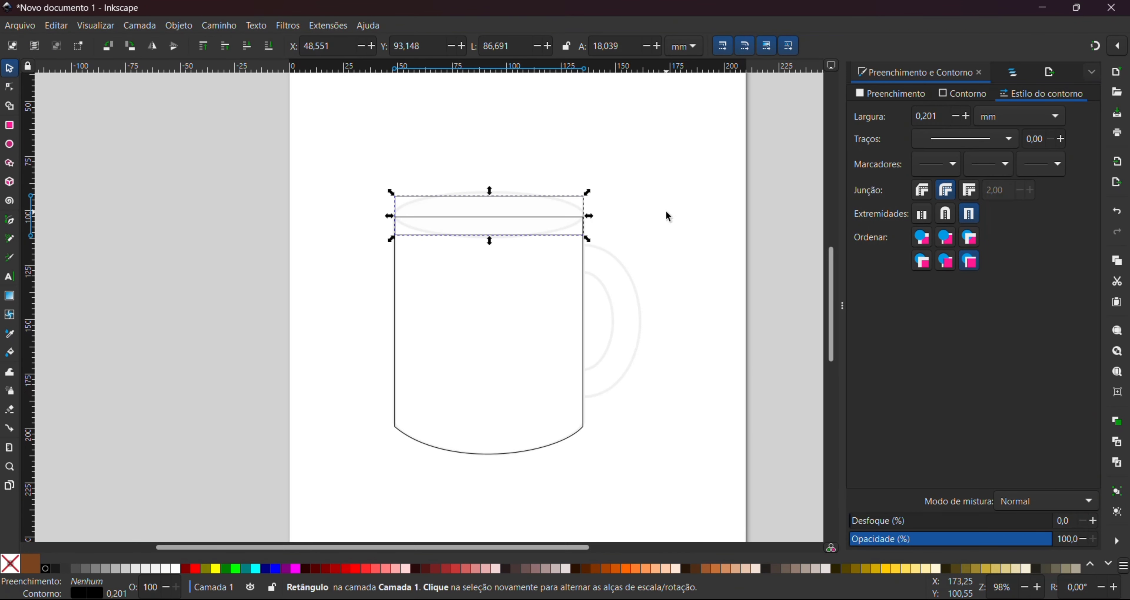
key(n)
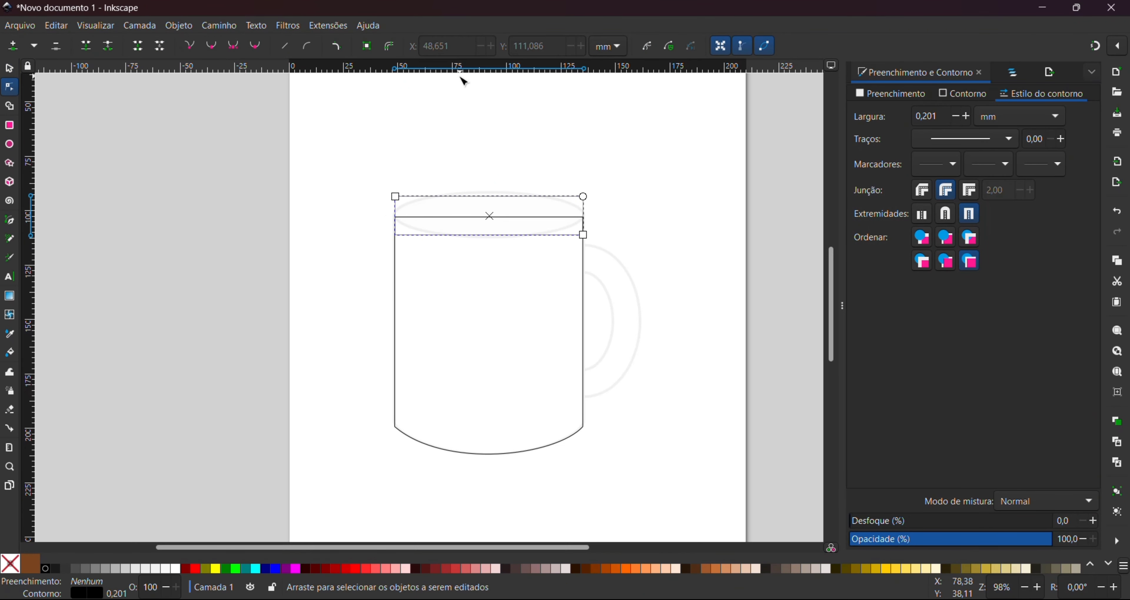
key(shift+ctrl+c)
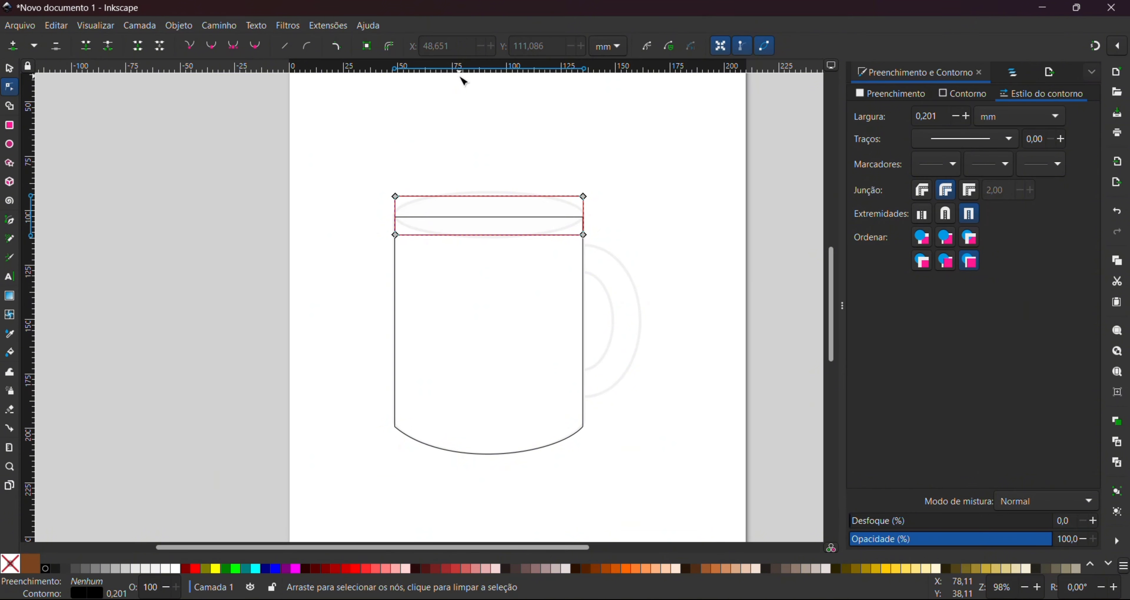
drag(381, 175, 428, 266)
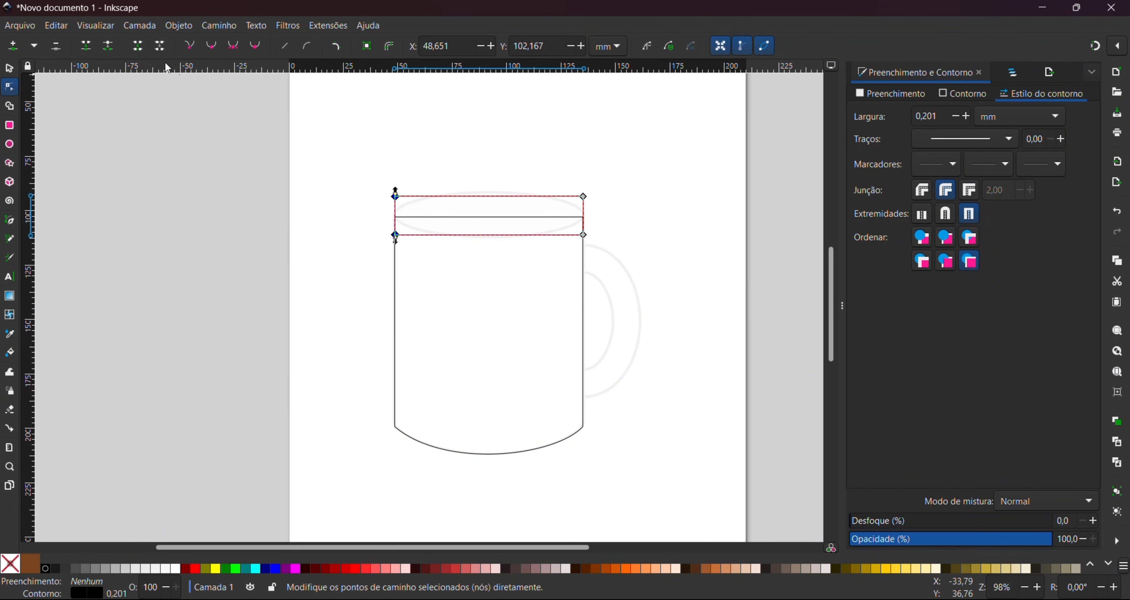
click(86, 45)
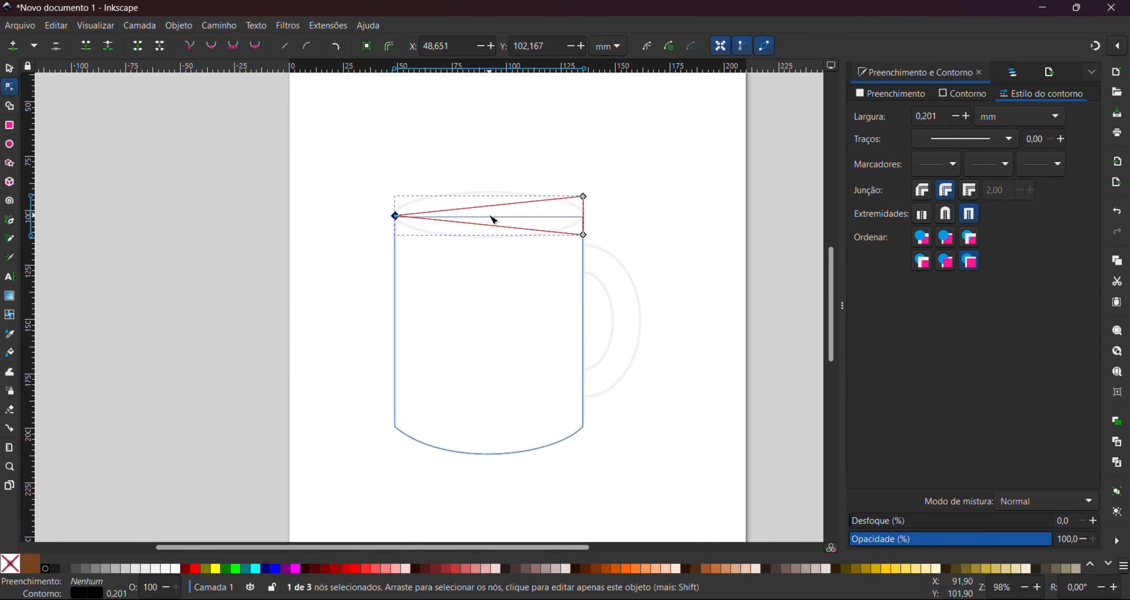
drag(571, 180, 607, 254)
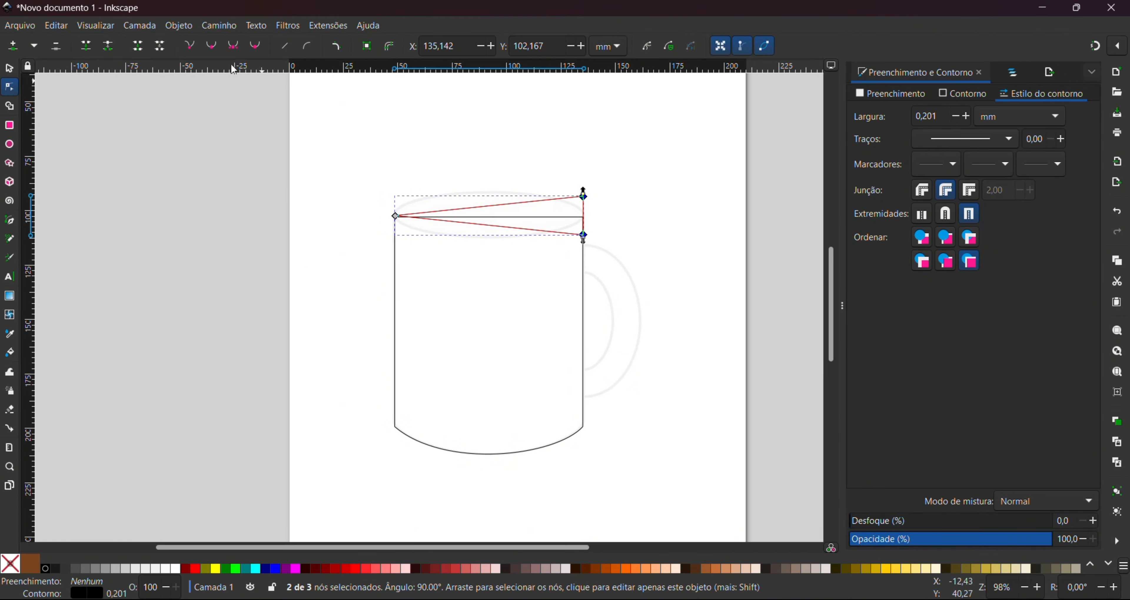
click(93, 47)
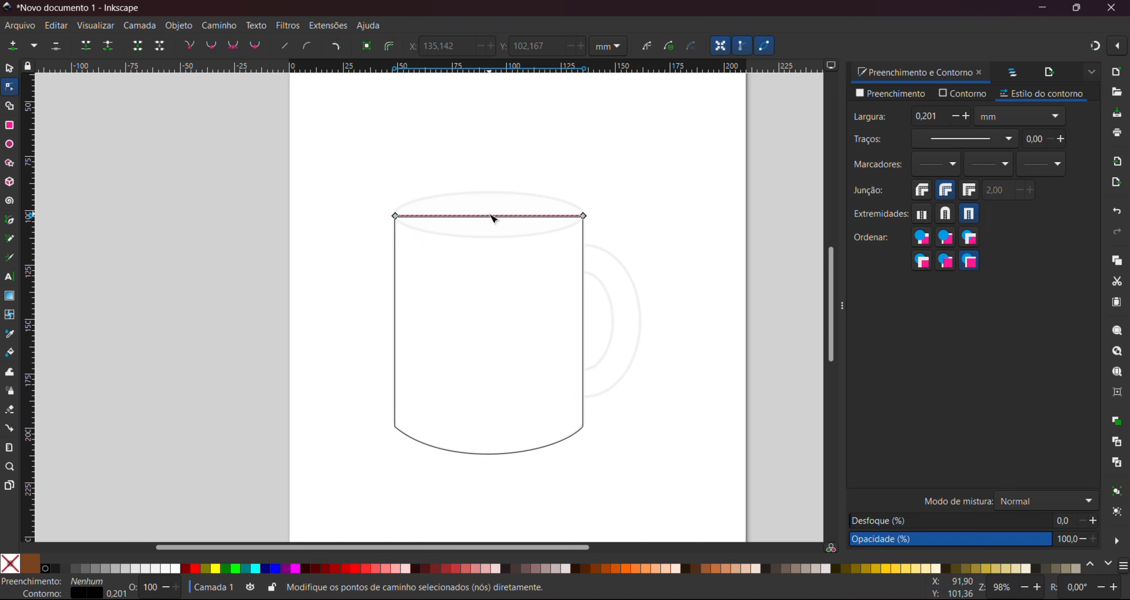
Step: Bend the rim path's two segments apart and shape the upper curve to the reference rim with its end handles
mouse_move(495, 223)
mouse_down()
mouse_move(489, 192)
mouse_move(490, 239)
mouse_up()
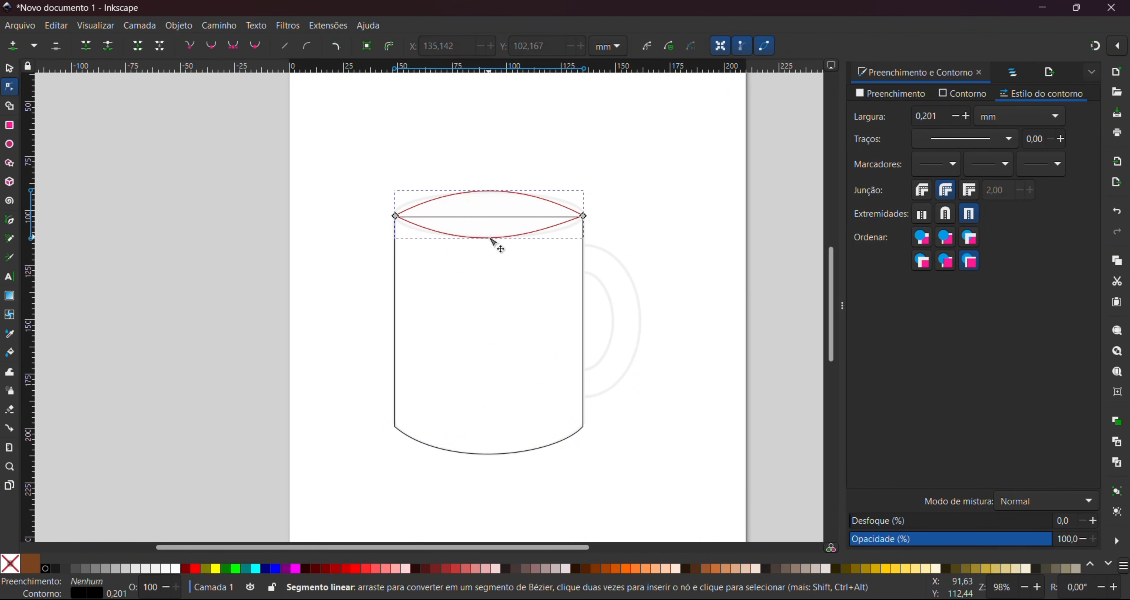
click(584, 216)
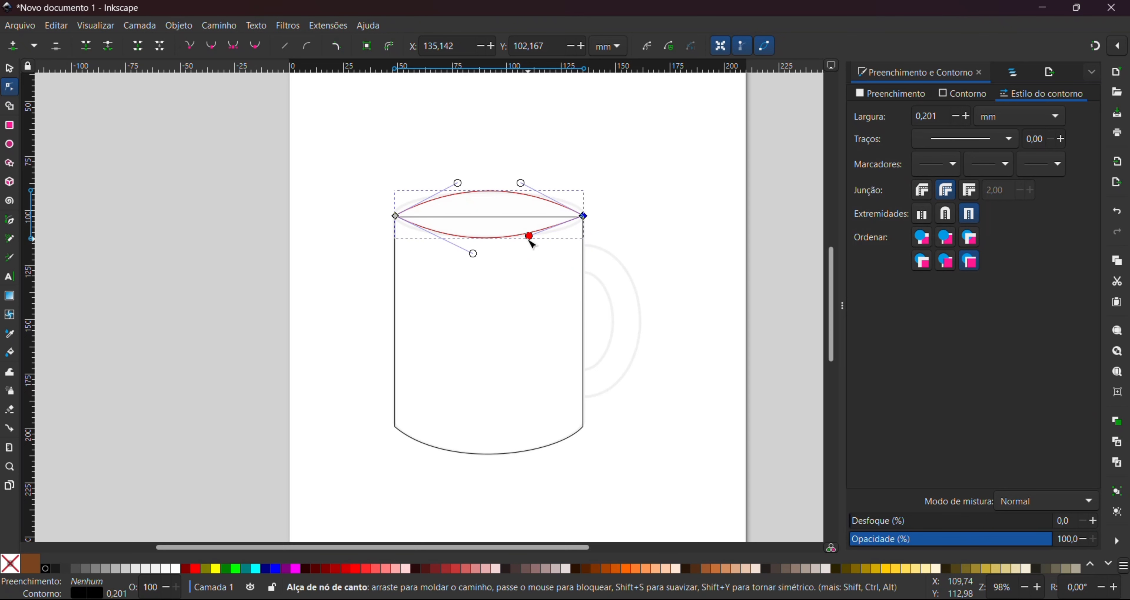
drag(522, 183, 583, 193)
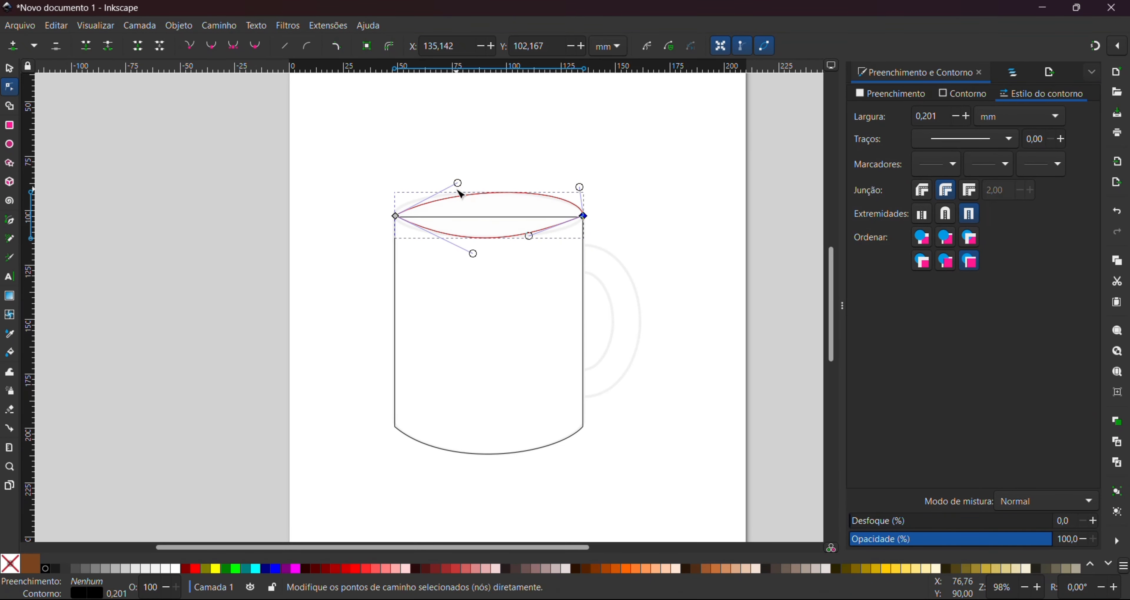
drag(458, 183, 398, 183)
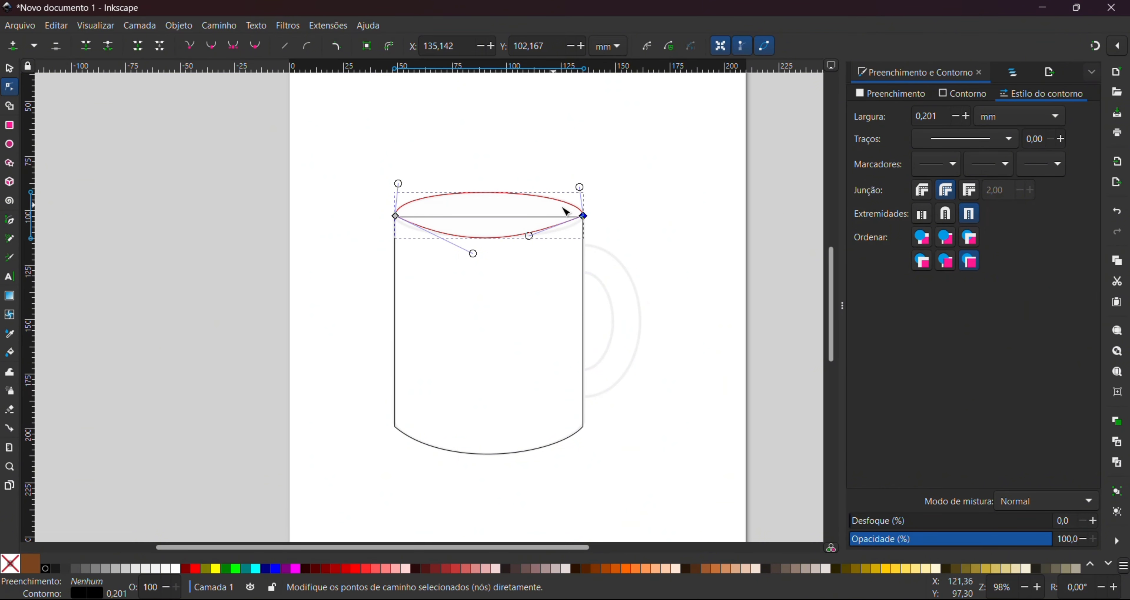
drag(581, 187, 584, 185)
Step: Shape the rim path's lower curve with its end handles so the path follows the whole reference ellipse
drag(531, 236, 569, 238)
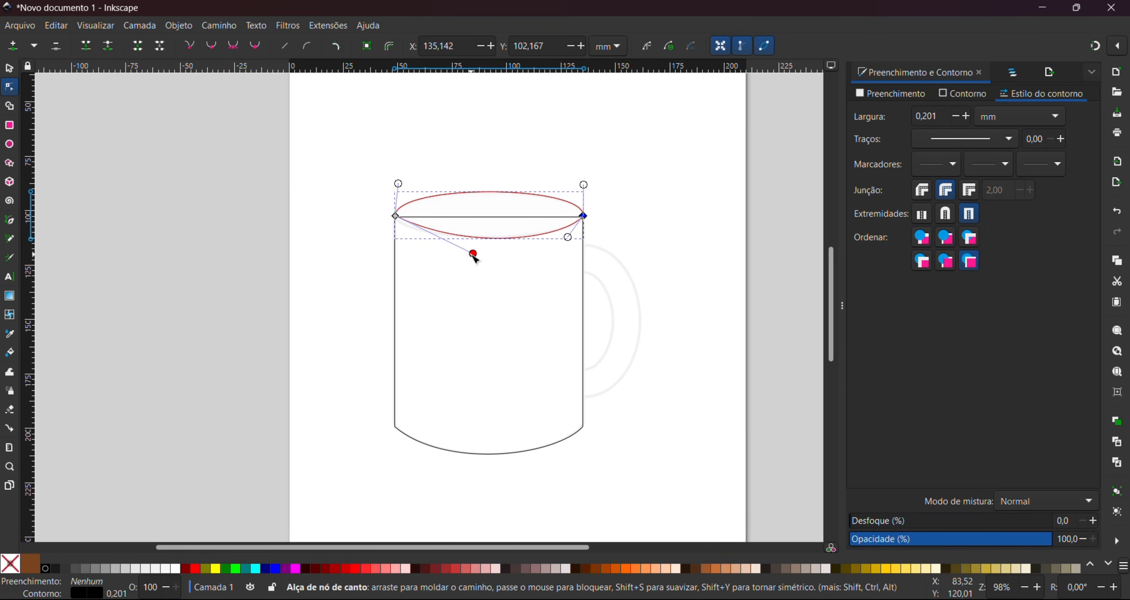
drag(477, 257, 403, 248)
drag(569, 238, 582, 246)
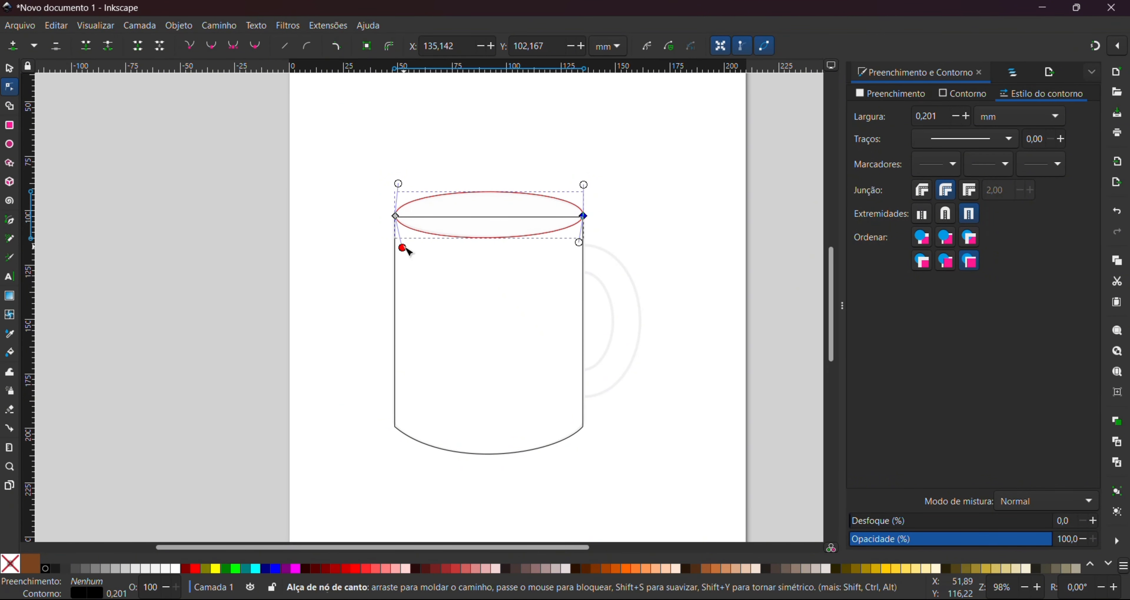
drag(407, 250, 411, 248)
drag(403, 188, 401, 186)
click(498, 164)
click(685, 176)
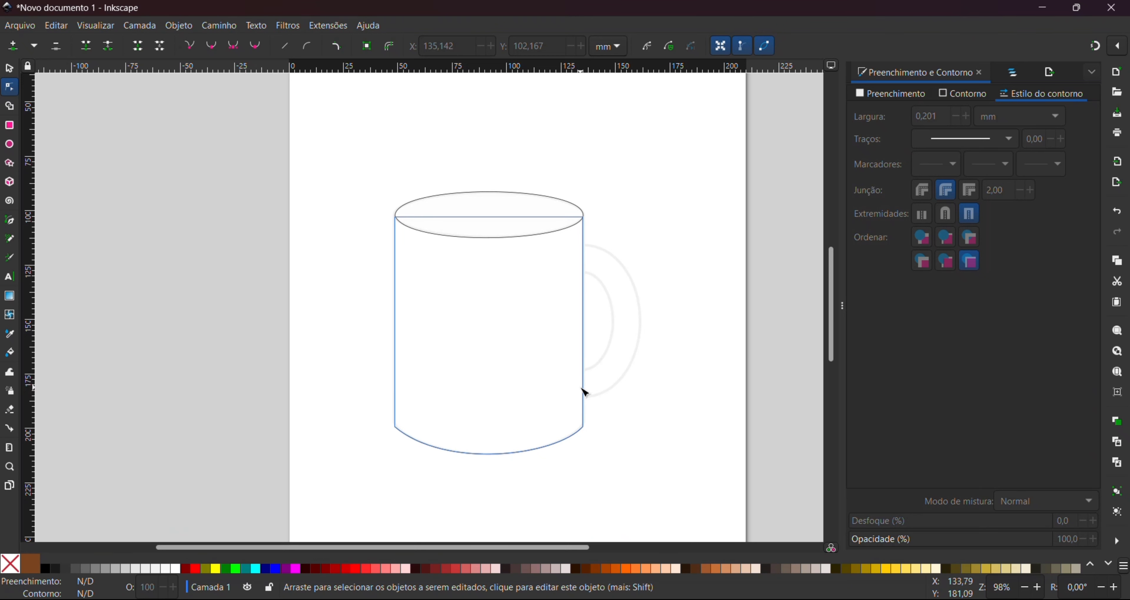
Step: Draw an ellipse about 47.8 by 69.9 mm over the outer contour of the mug's handle
click(6, 147)
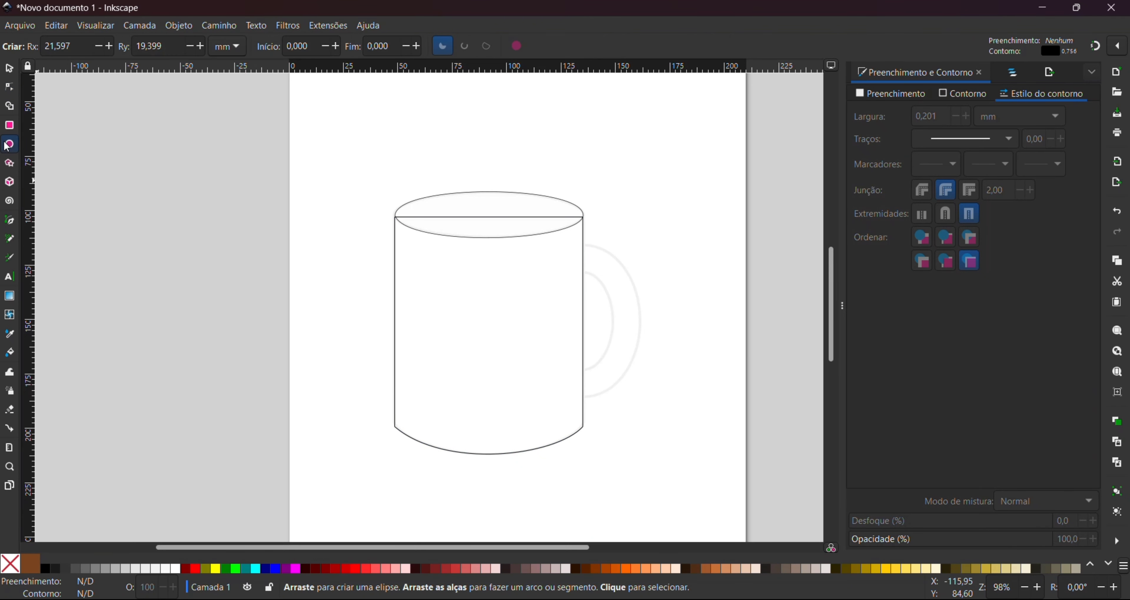
mouse_move(556, 245)
mouse_down()
mouse_move(577, 267)
mouse_move(616, 399)
mouse_move(650, 399)
mouse_move(587, 402)
mouse_up()
key(s)
drag(632, 320, 645, 321)
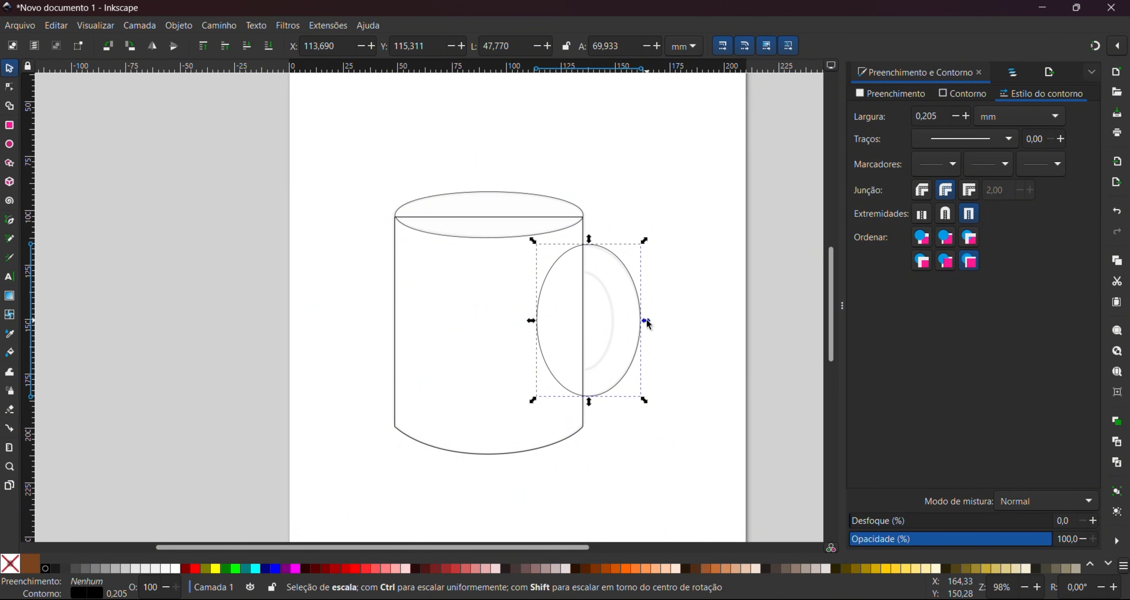
key(ctrl)
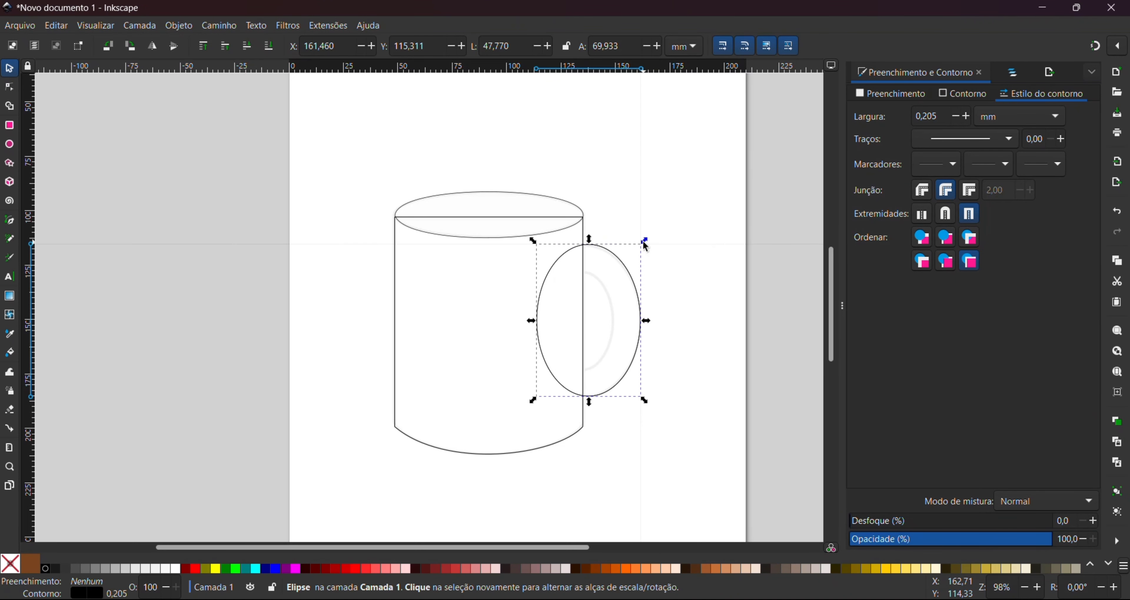
Step: Duplicate the handle ellipse and fit the copy to the reference handle's inner contour, about 29.1 by 45.9 mm
key(ctrl)
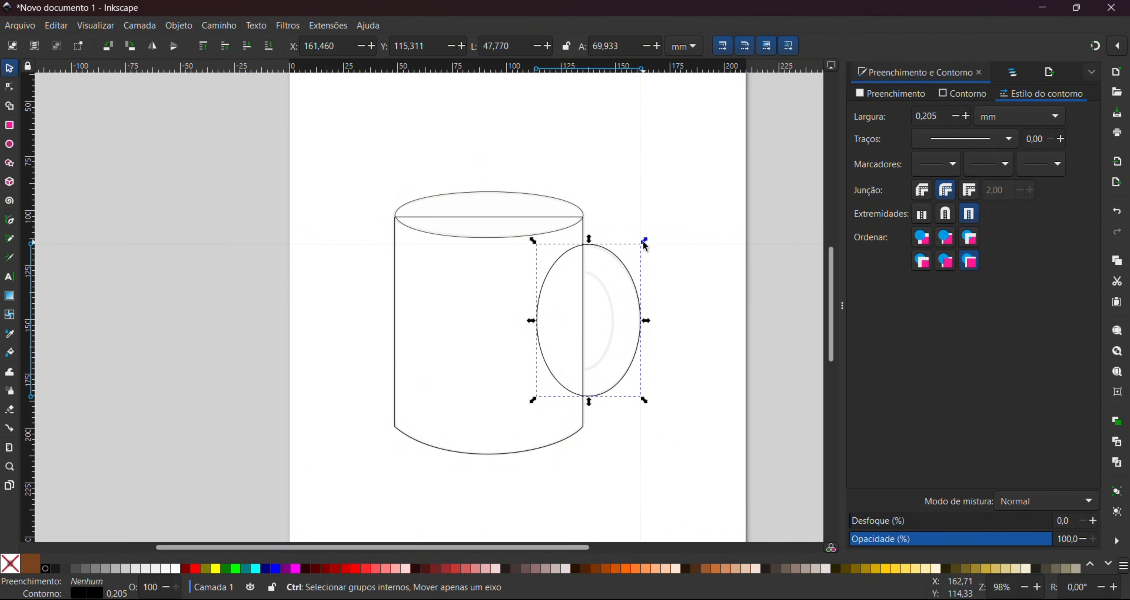
drag(645, 242, 620, 277)
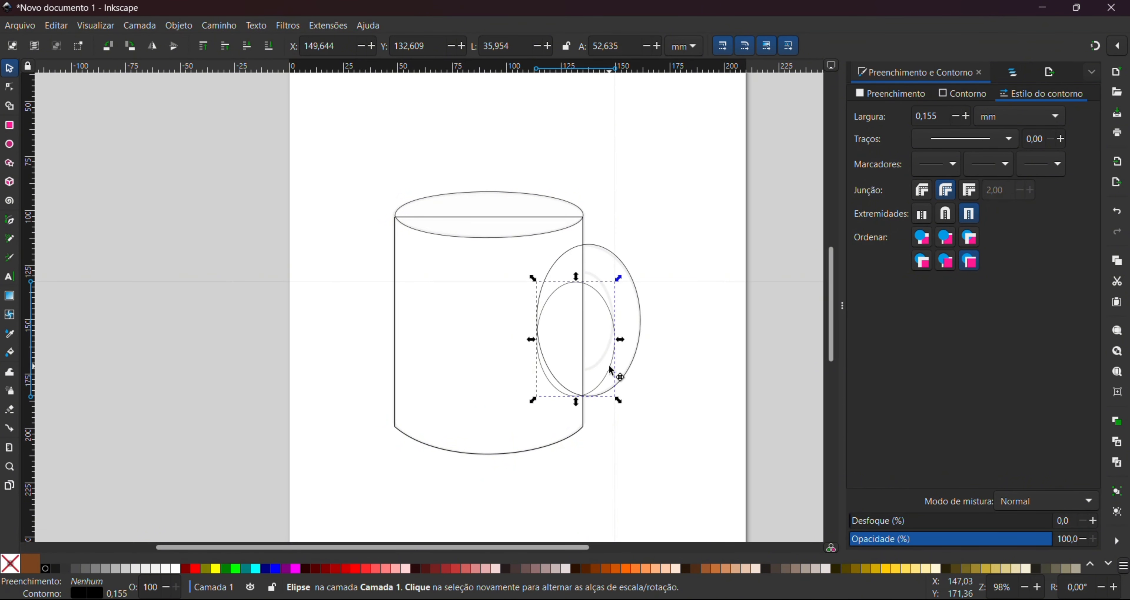
drag(611, 367, 611, 352)
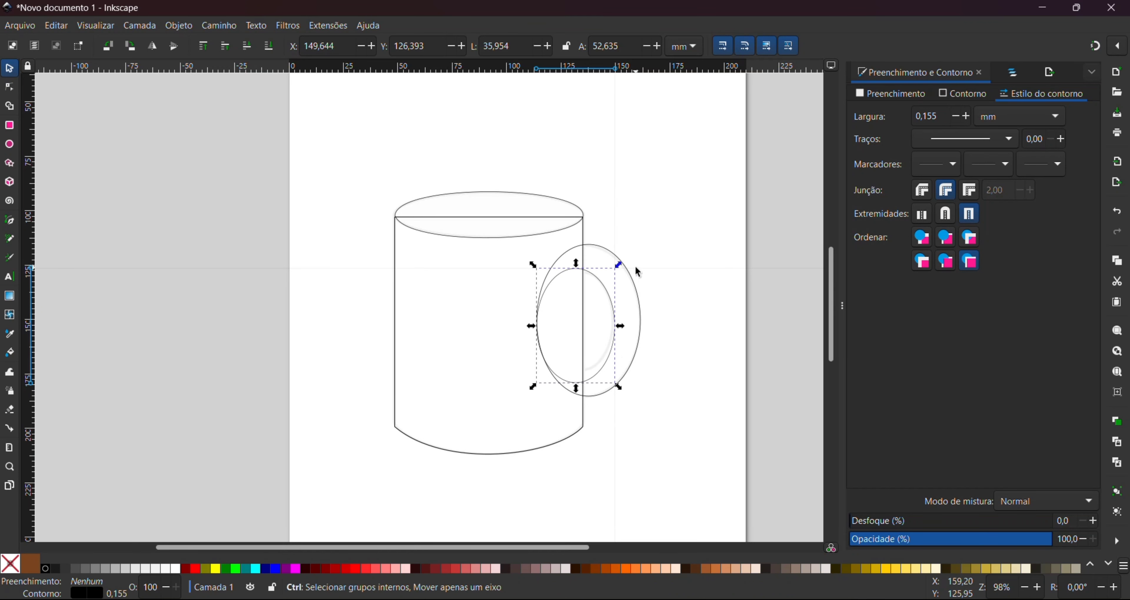
drag(616, 264, 601, 287)
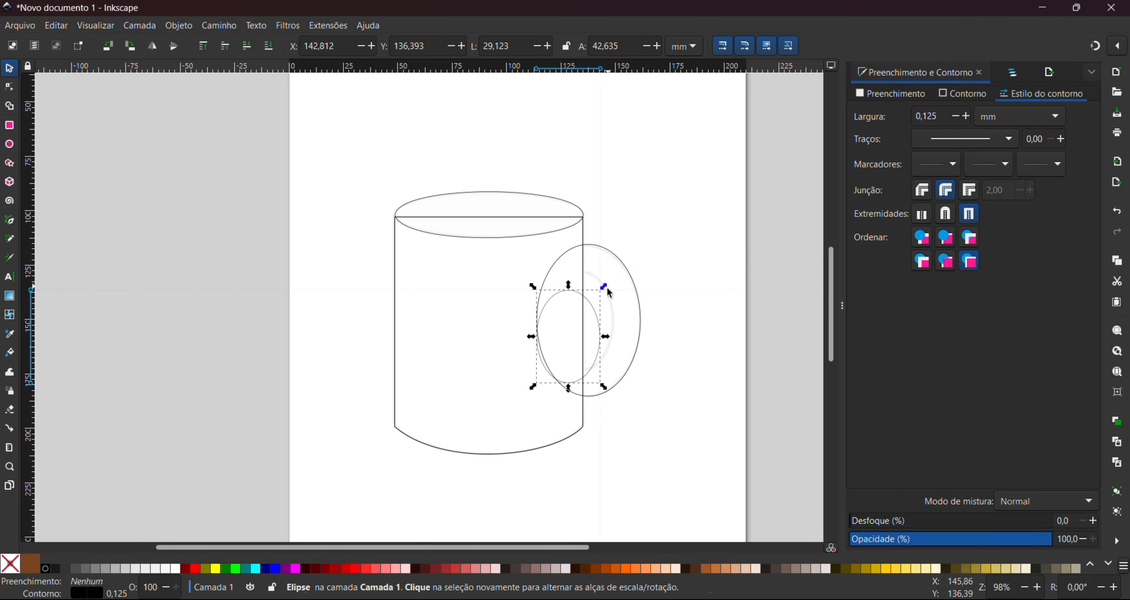
mouse_move(590, 373)
mouse_down()
mouse_move(604, 350)
mouse_move(583, 377)
mouse_up()
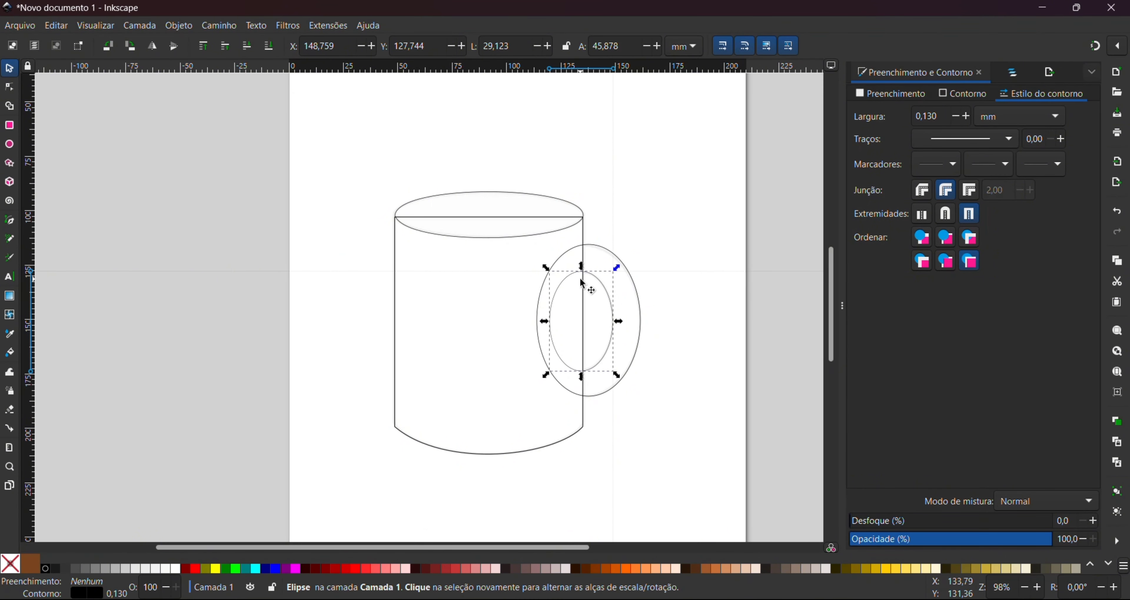
Step: Subtract the inner handle ellipse from the outer one with the Difference operation to form a ring-shaped handle
key(shift)
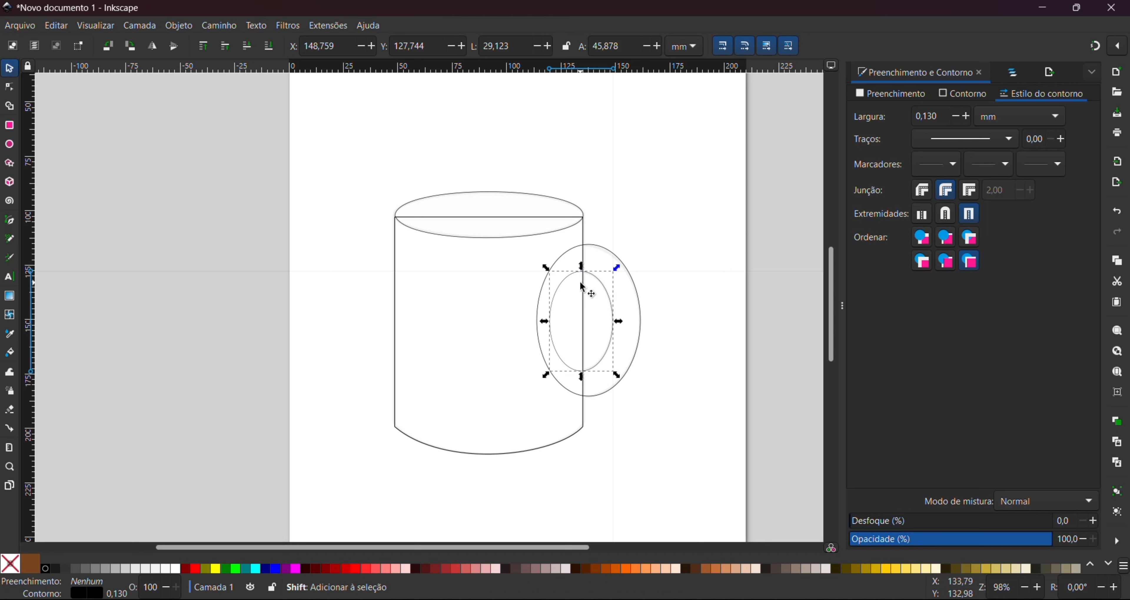
shift+click(641, 314)
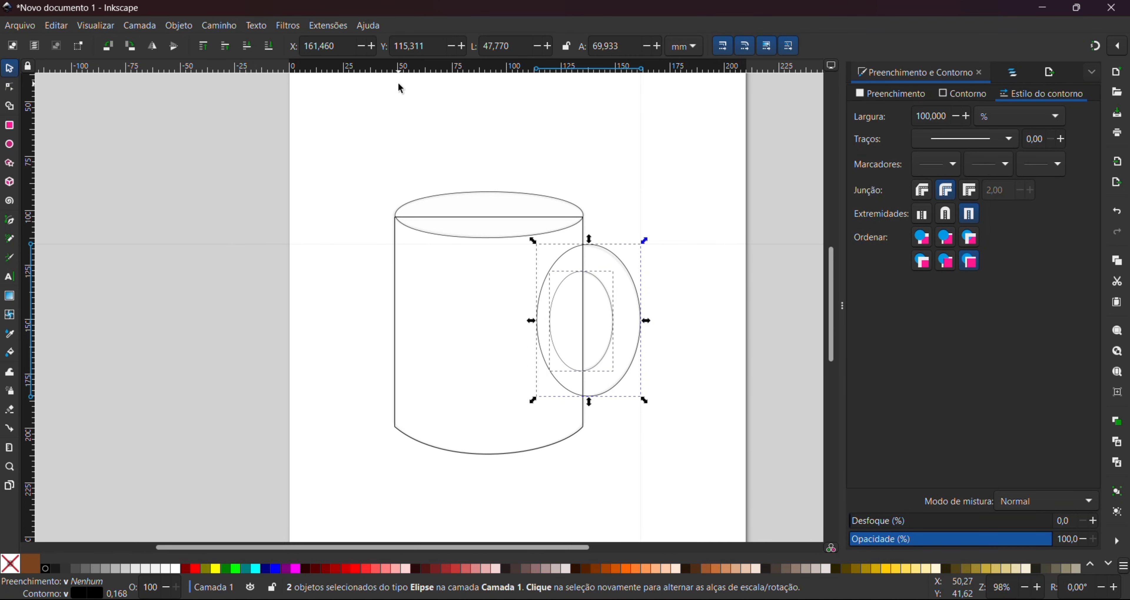
click(218, 27)
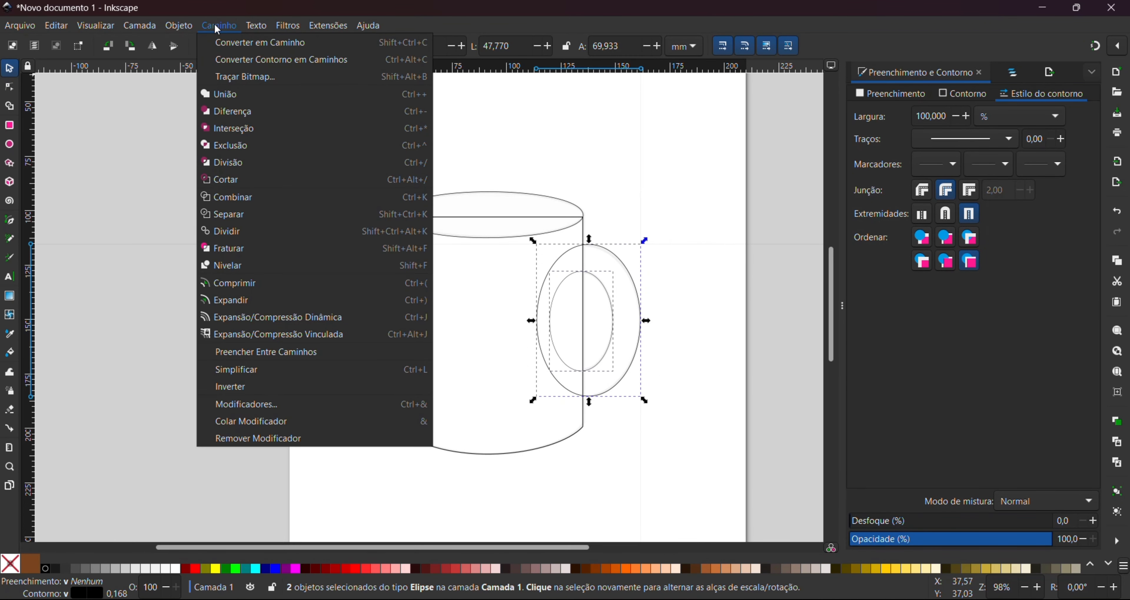
click(243, 110)
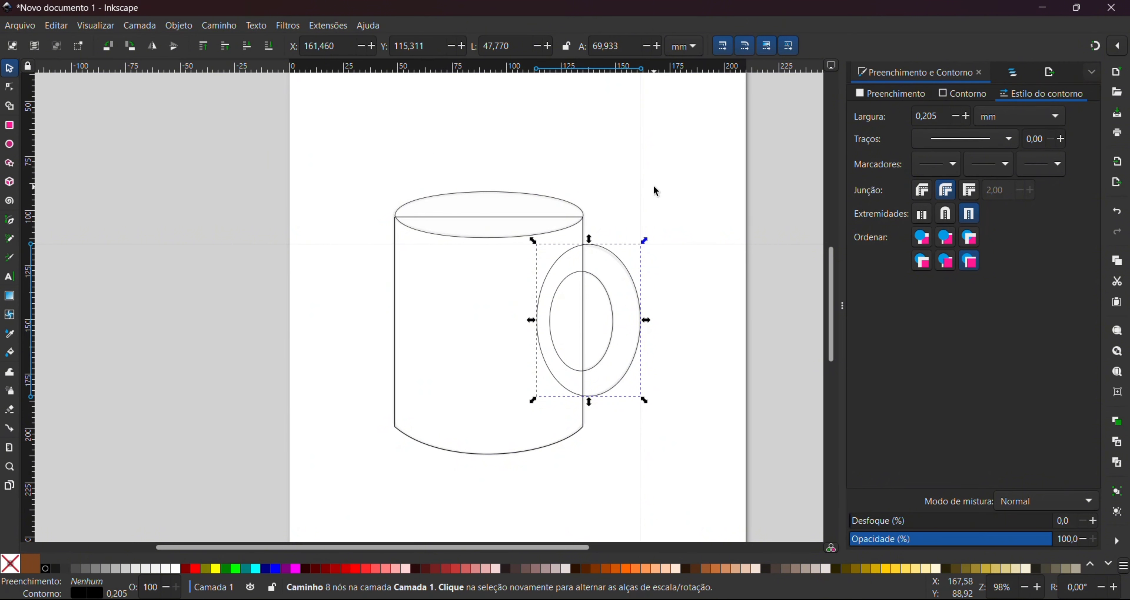
click(653, 184)
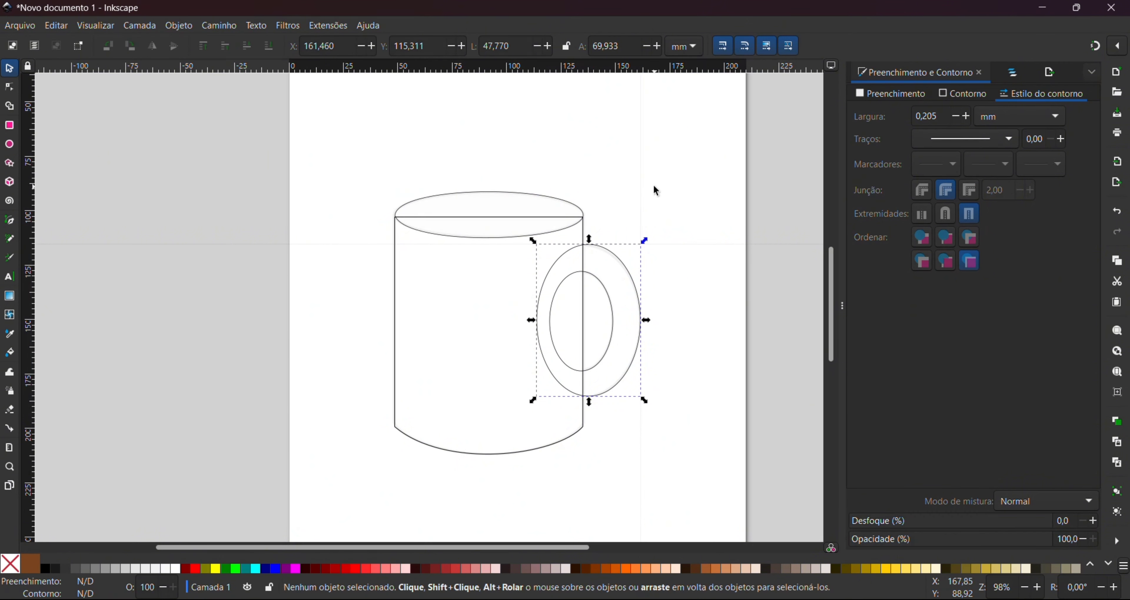
click(616, 319)
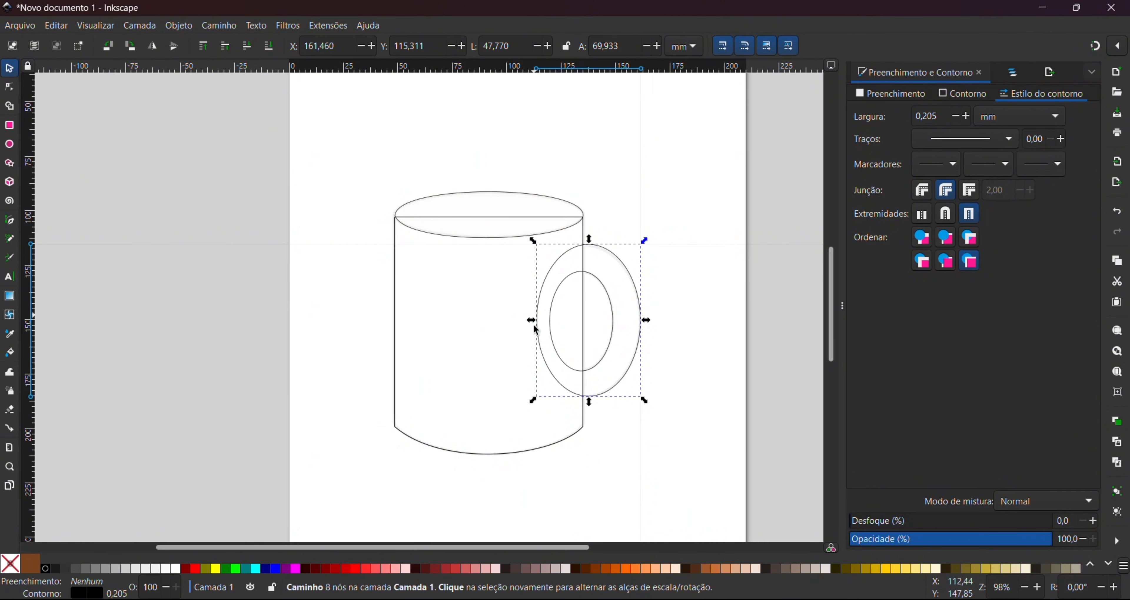
click(630, 171)
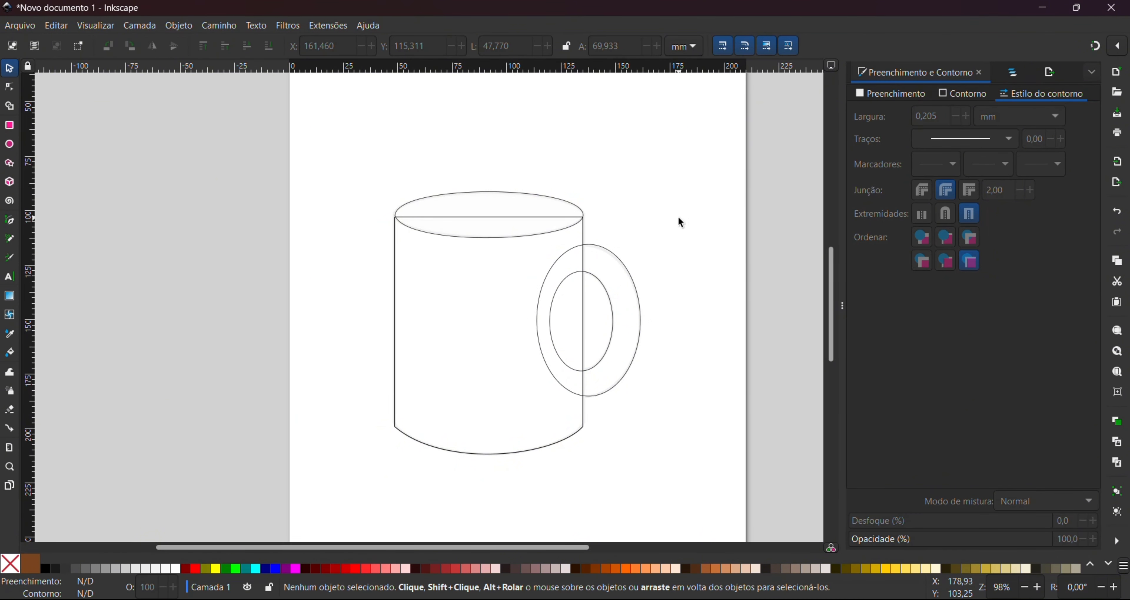
Step: Unlock the reference image image1 and delete it
click(1012, 75)
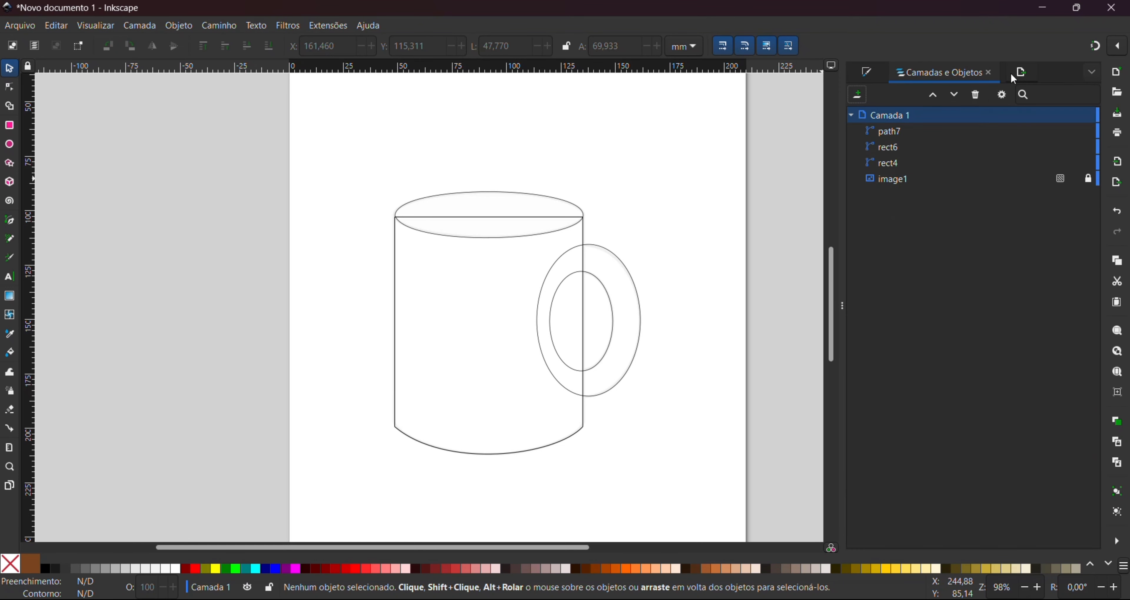
click(895, 179)
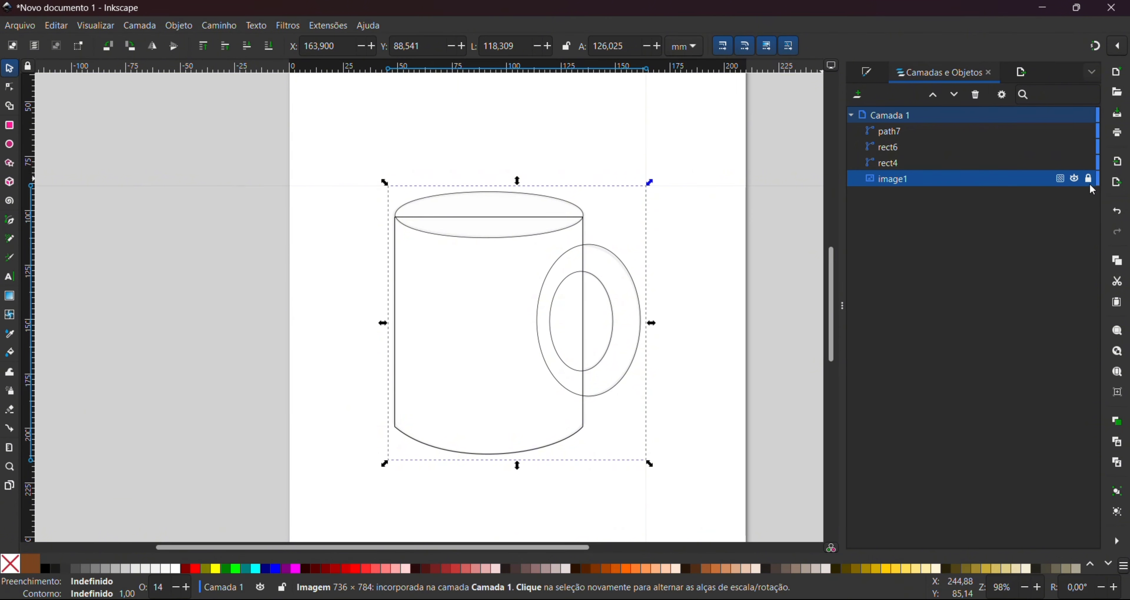
click(654, 135)
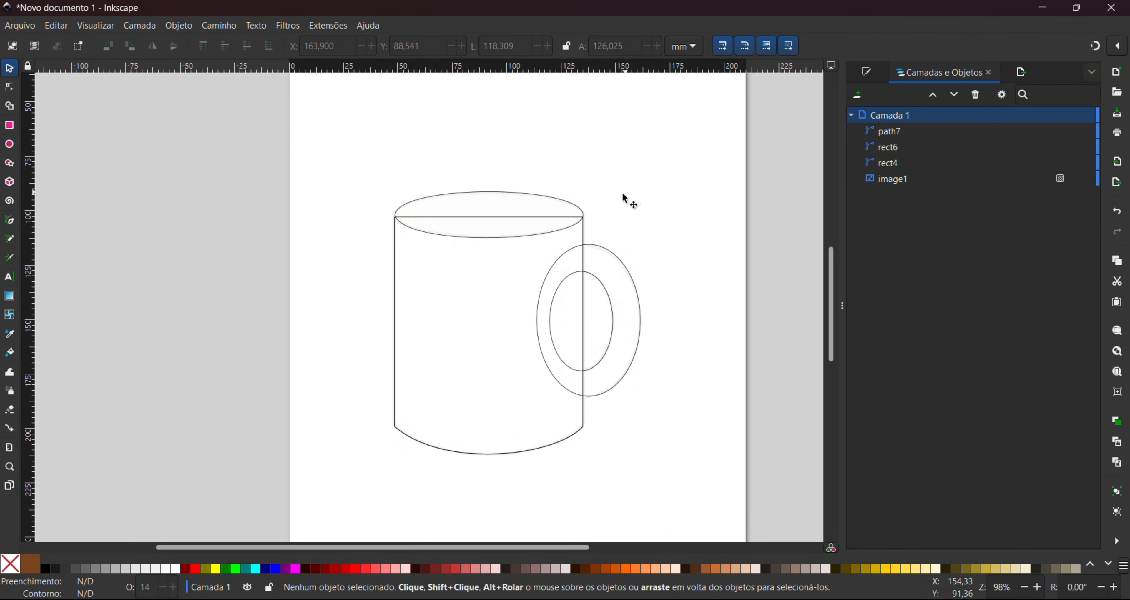
click(647, 218)
key(Delete)
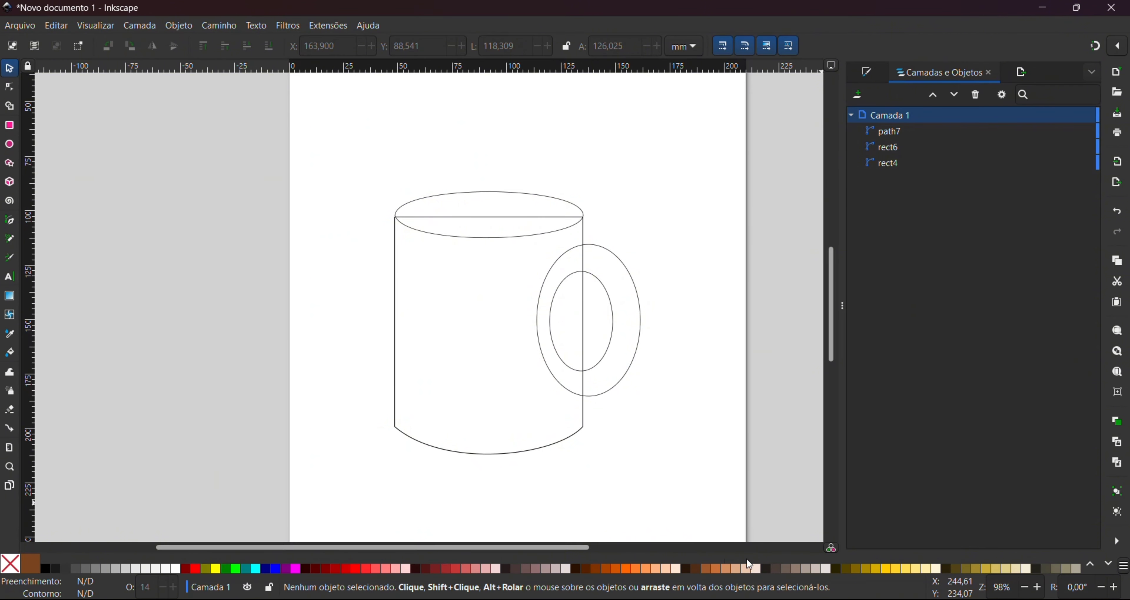
Step: Fill the mug body path with the pink palette colour ffaaee
click(1113, 566)
click(1113, 566)
click(1113, 567)
click(1112, 568)
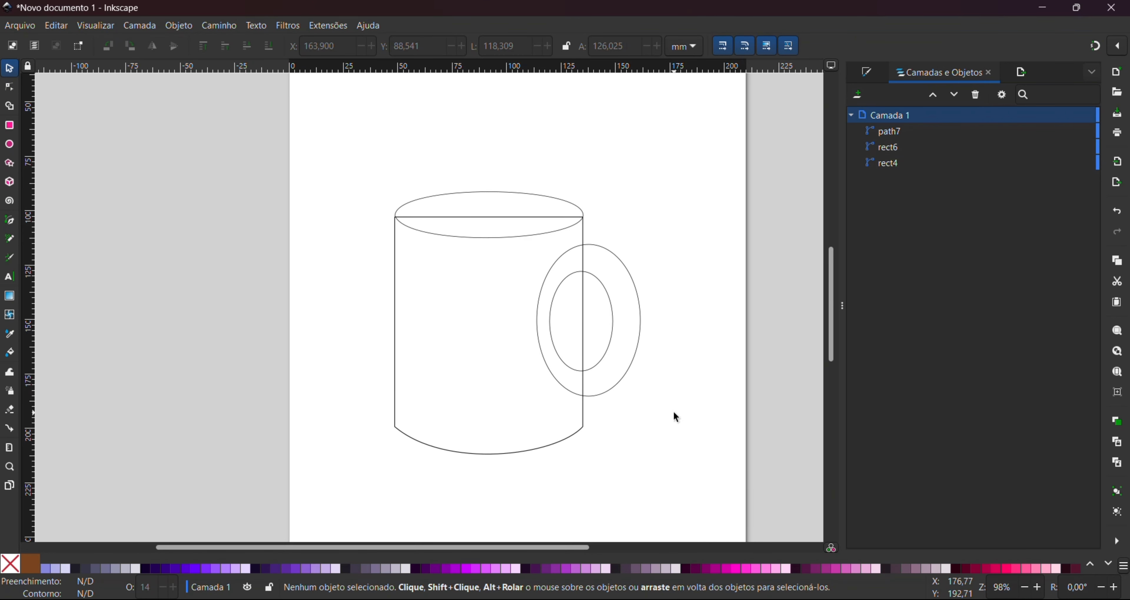
click(522, 238)
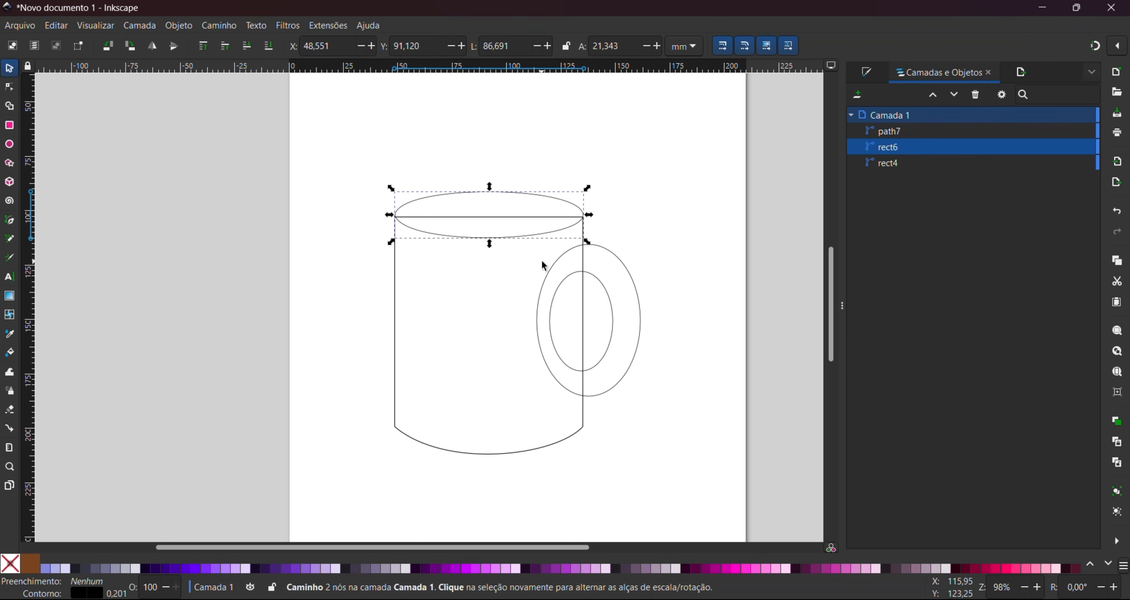
click(394, 428)
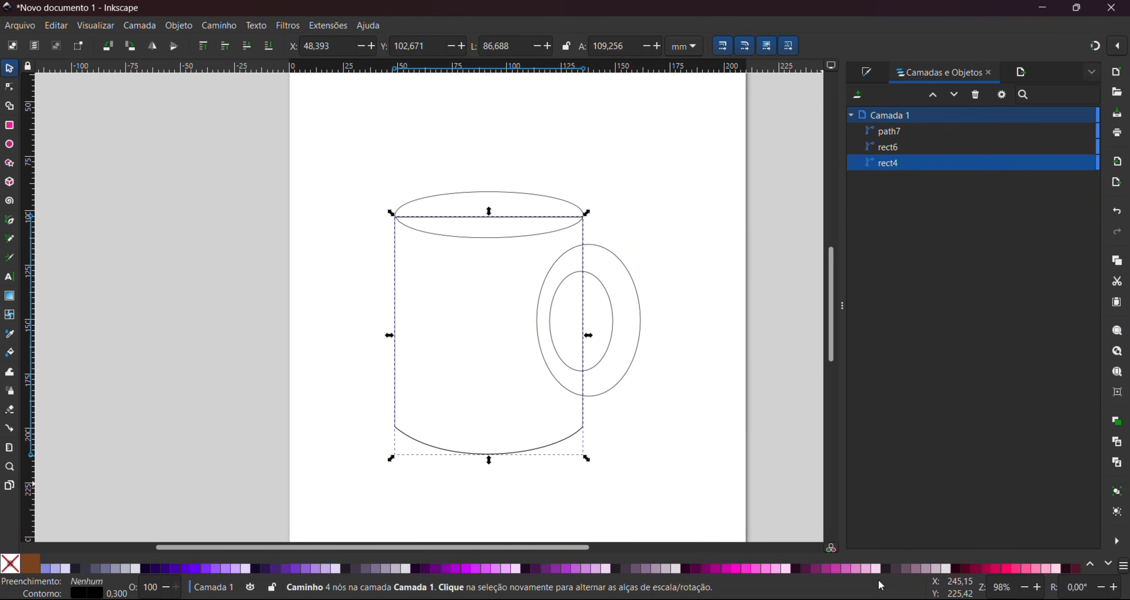
click(775, 568)
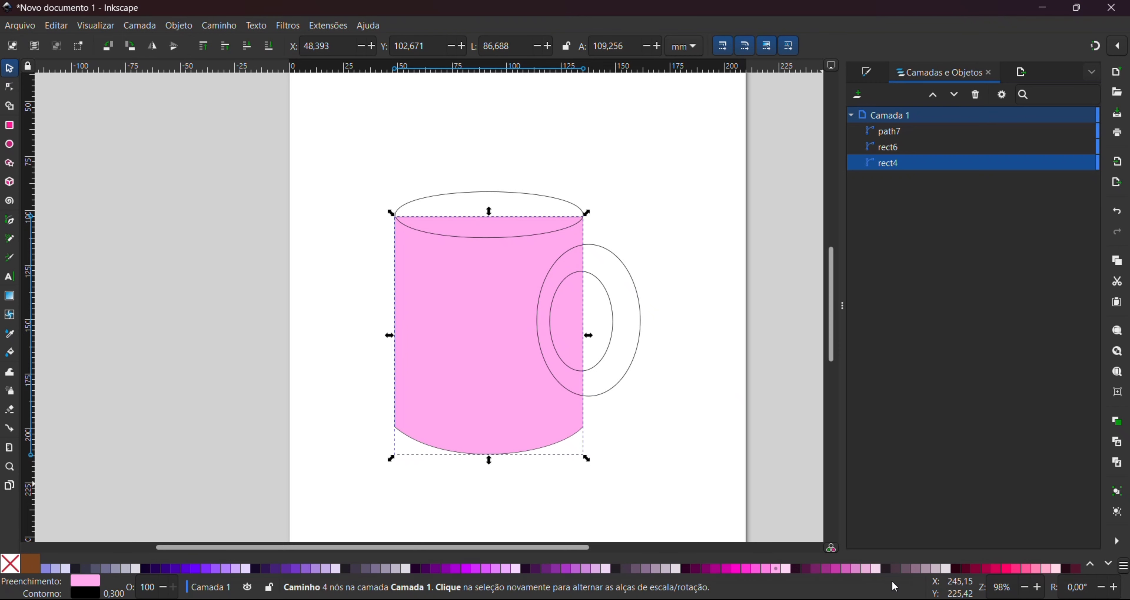
Step: Soften the body's pink fill to saturation 78 and lightness 91
click(867, 75)
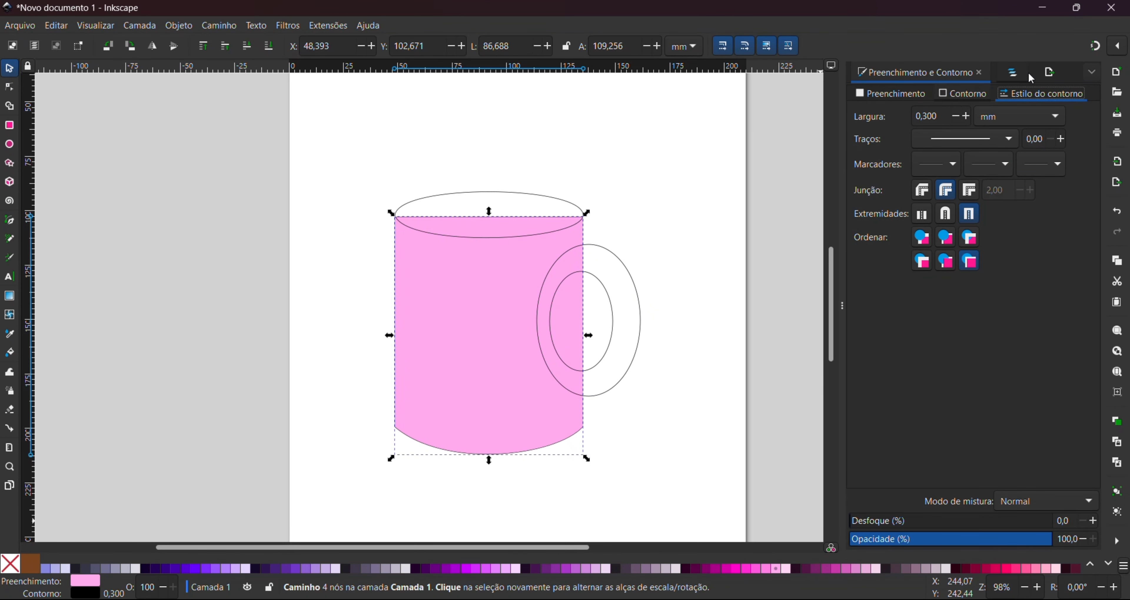
click(901, 96)
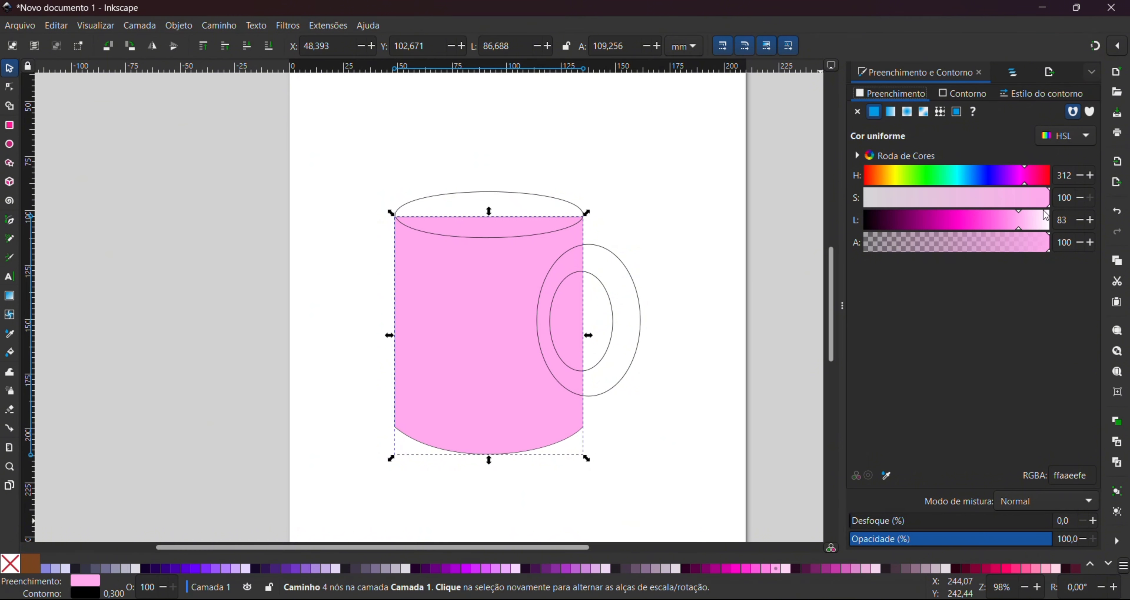
drag(1049, 209, 1036, 232)
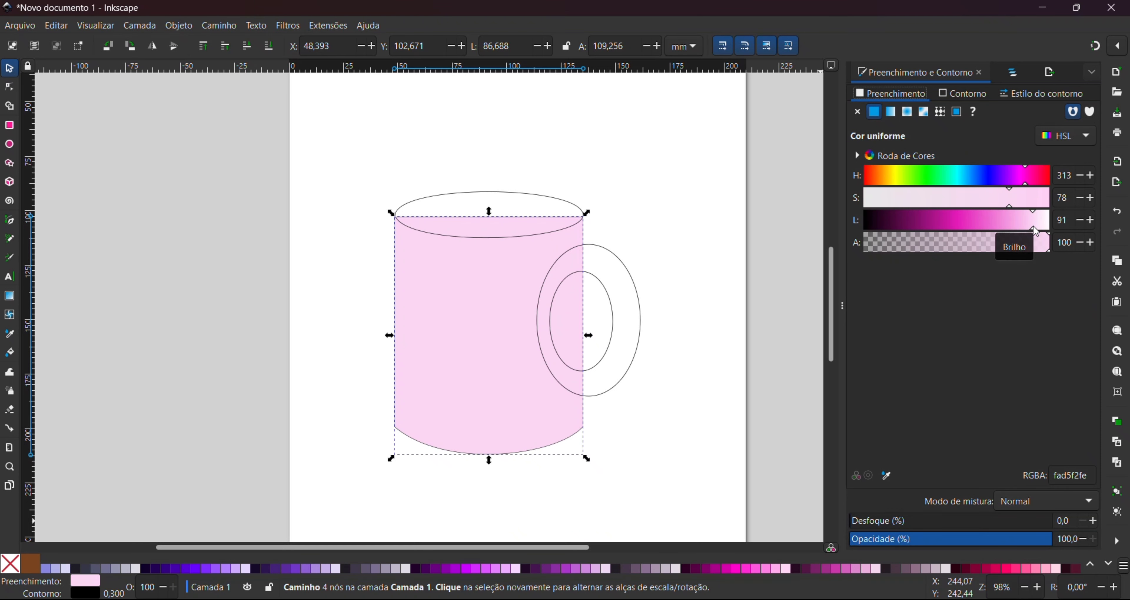
click(719, 205)
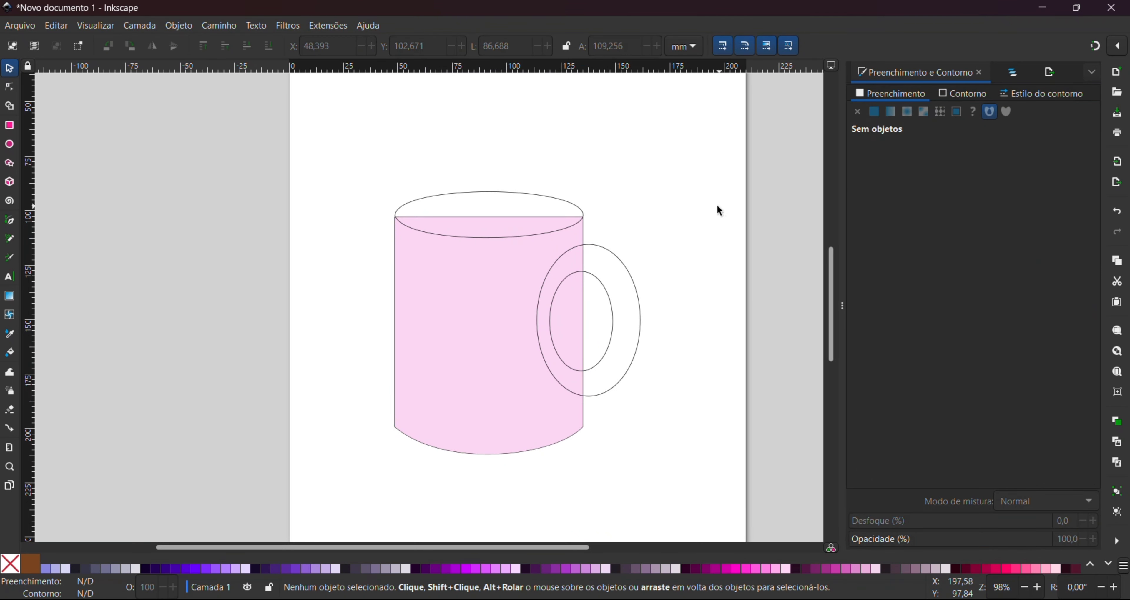
Step: Fill the rim path with the light pink palette colour #FFD5F6
click(516, 206)
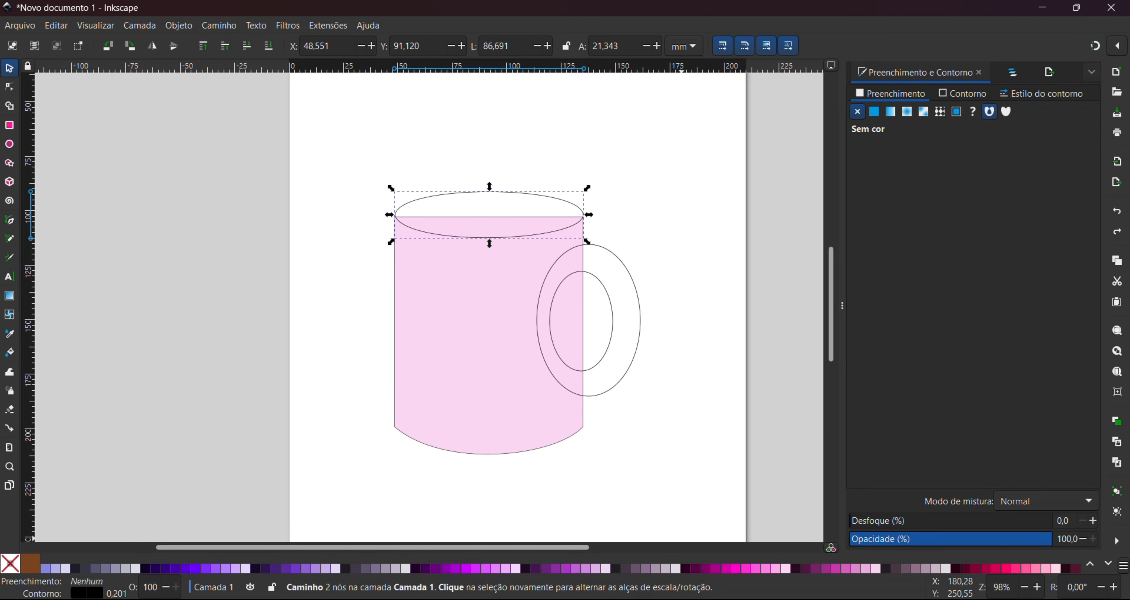
click(776, 571)
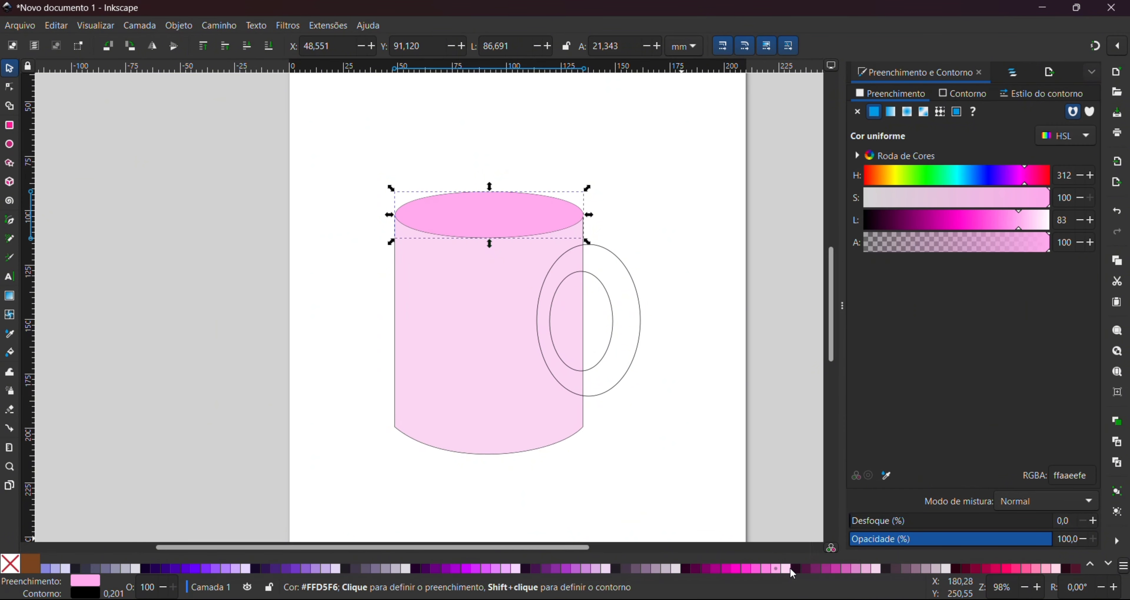
click(786, 569)
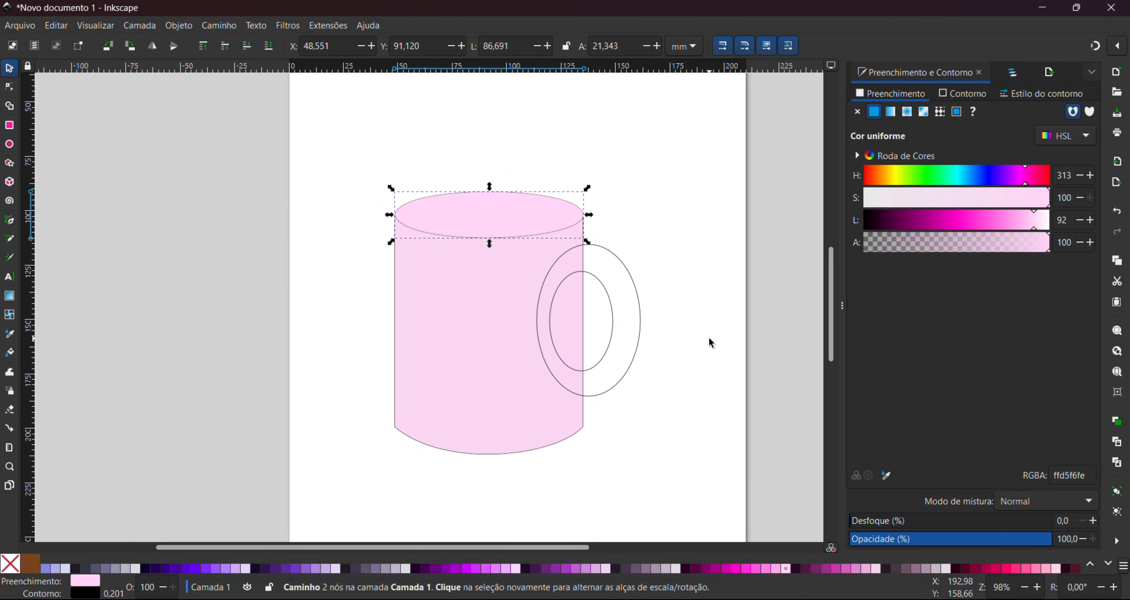
Step: Fill the handle ring with the light pink #FFD5F6 and send it to the back, behind the mug body
click(638, 347)
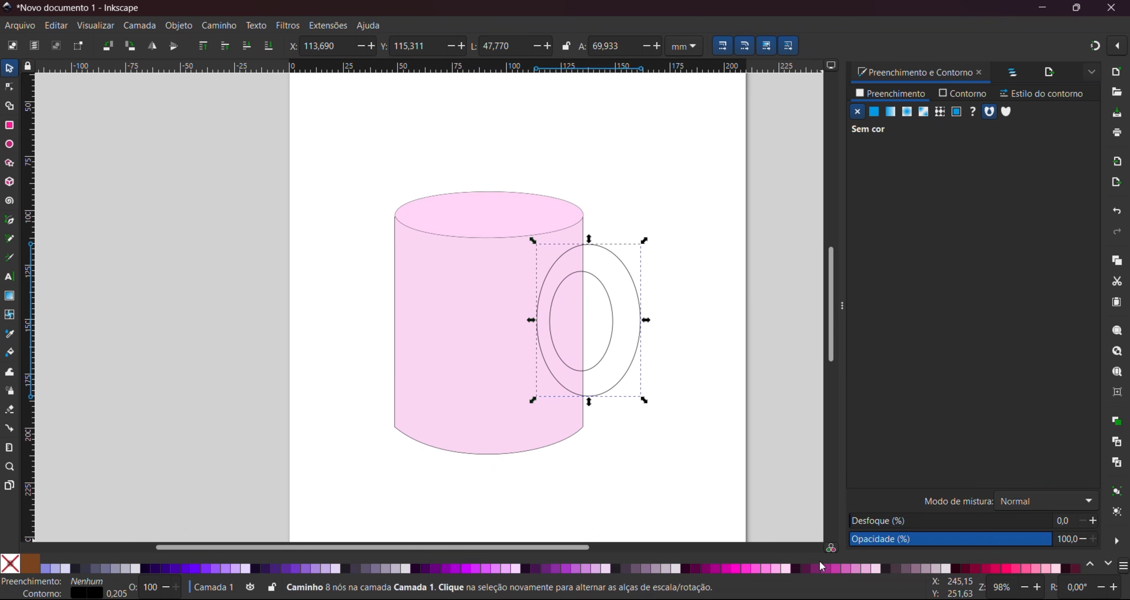
click(788, 571)
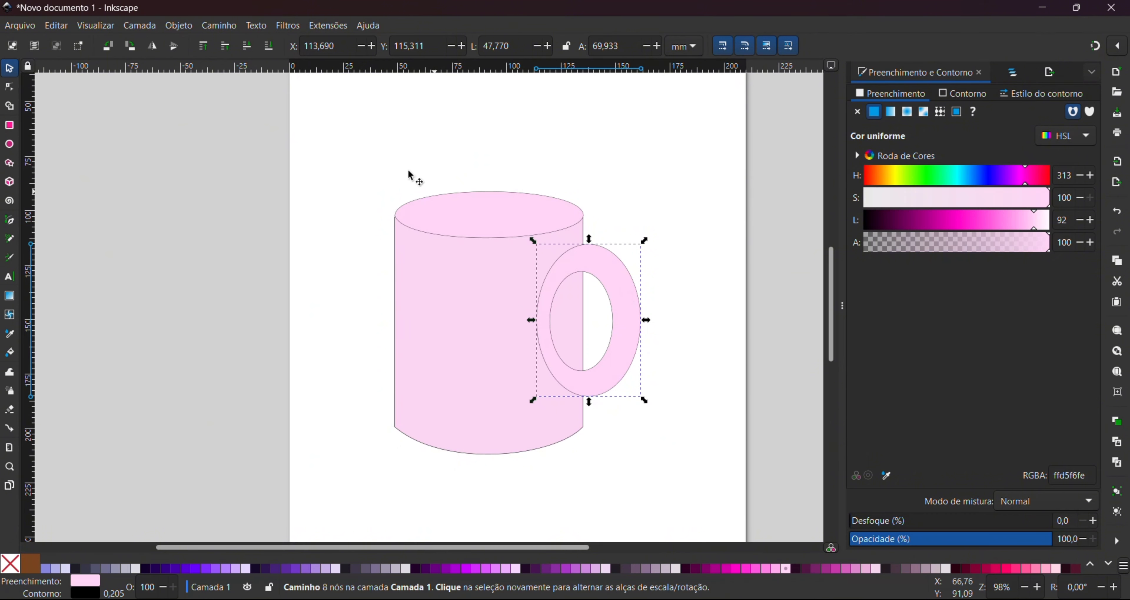
click(268, 46)
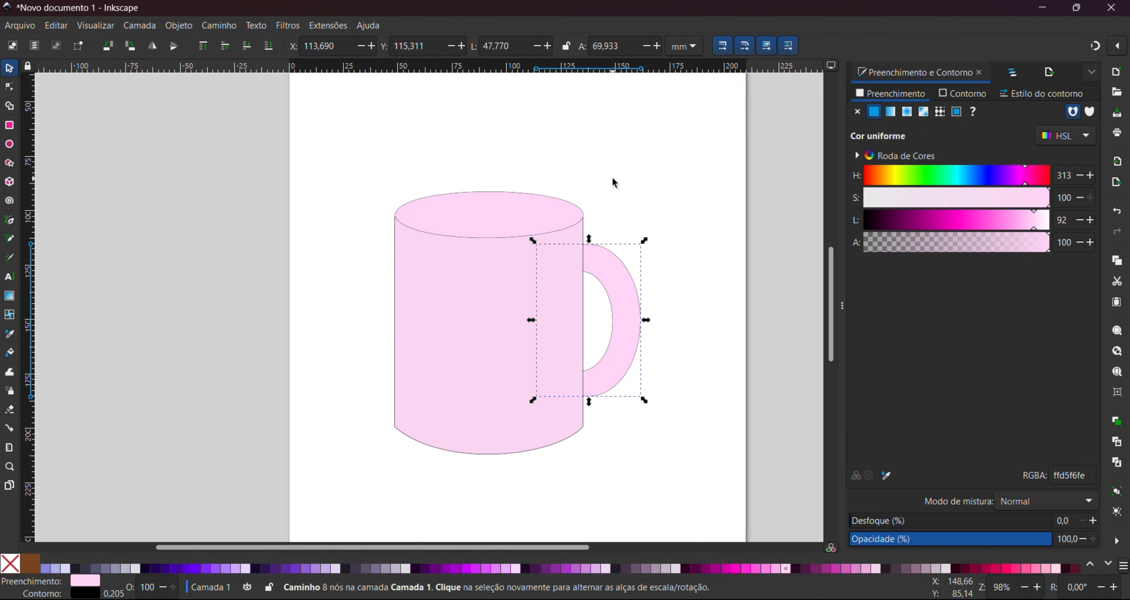
click(592, 196)
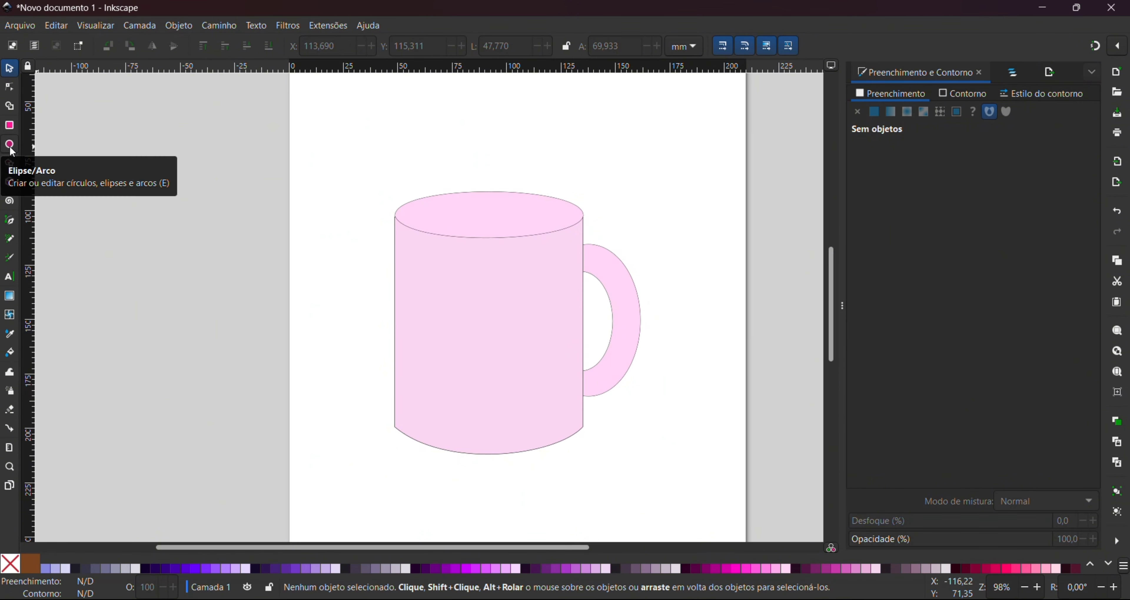
Step: Duplicate the rim path, scale the copy to about 80.3 by 14.0 mm and centre it inside the rim
click(486, 192)
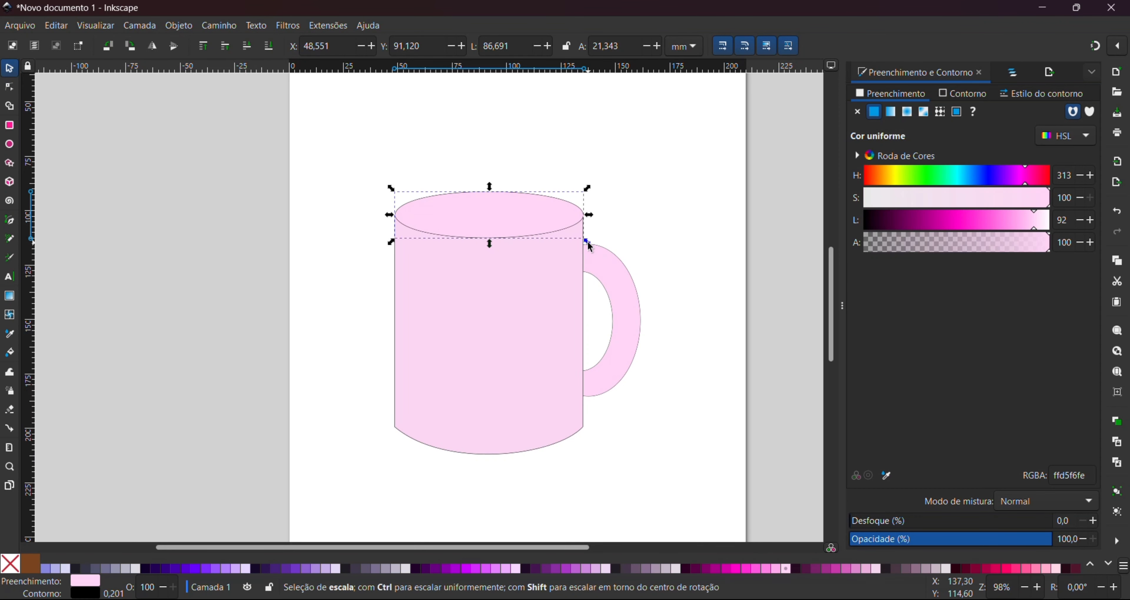
mouse_move(589, 244)
mouse_down()
mouse_move(517, 224)
mouse_move(581, 227)
mouse_up()
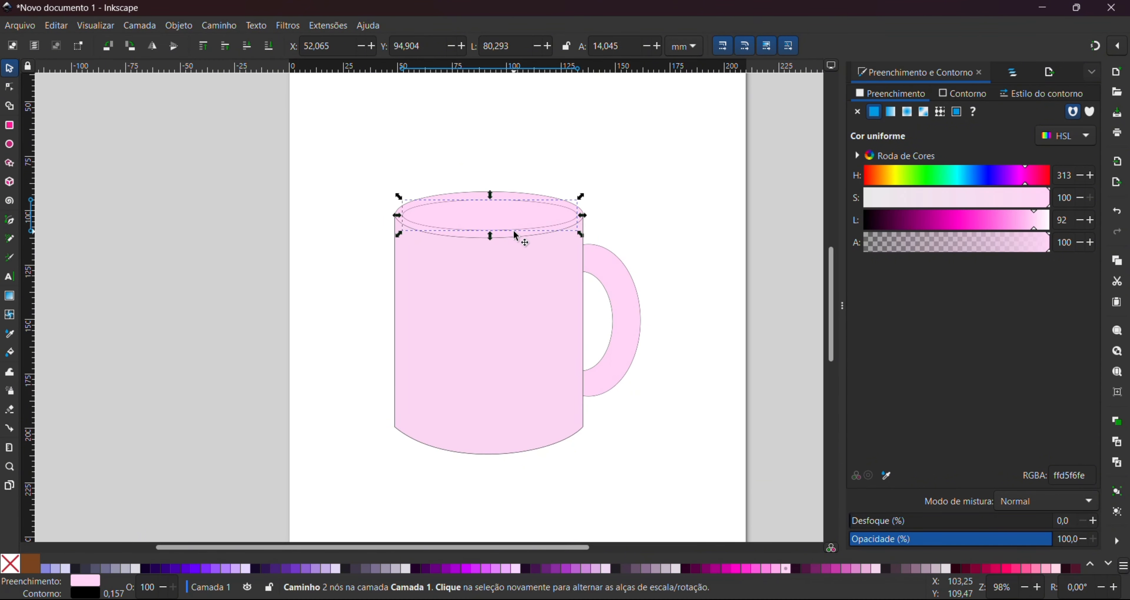
drag(514, 231, 508, 233)
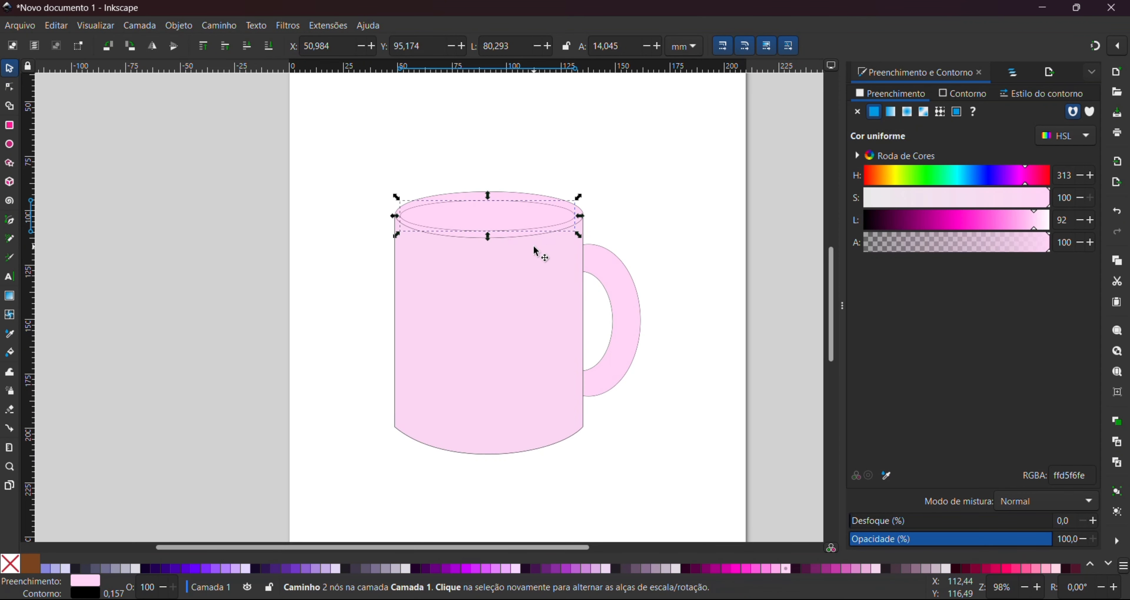
Step: Bend the lower curve of the inner rim path slightly downward, making the path about 15.1 mm high
key(n)
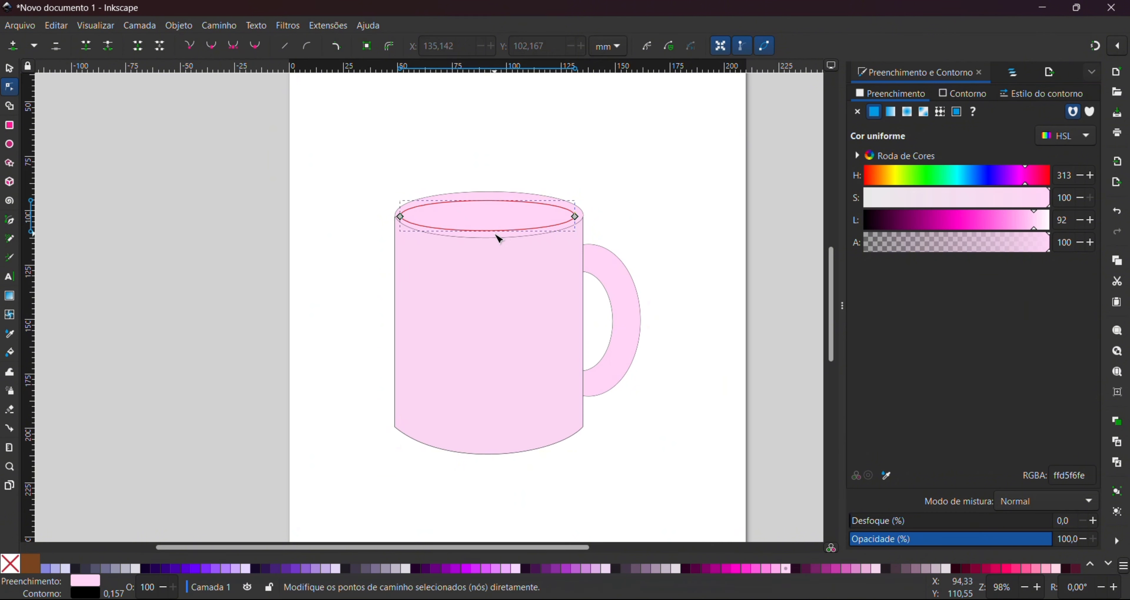
drag(497, 235, 499, 236)
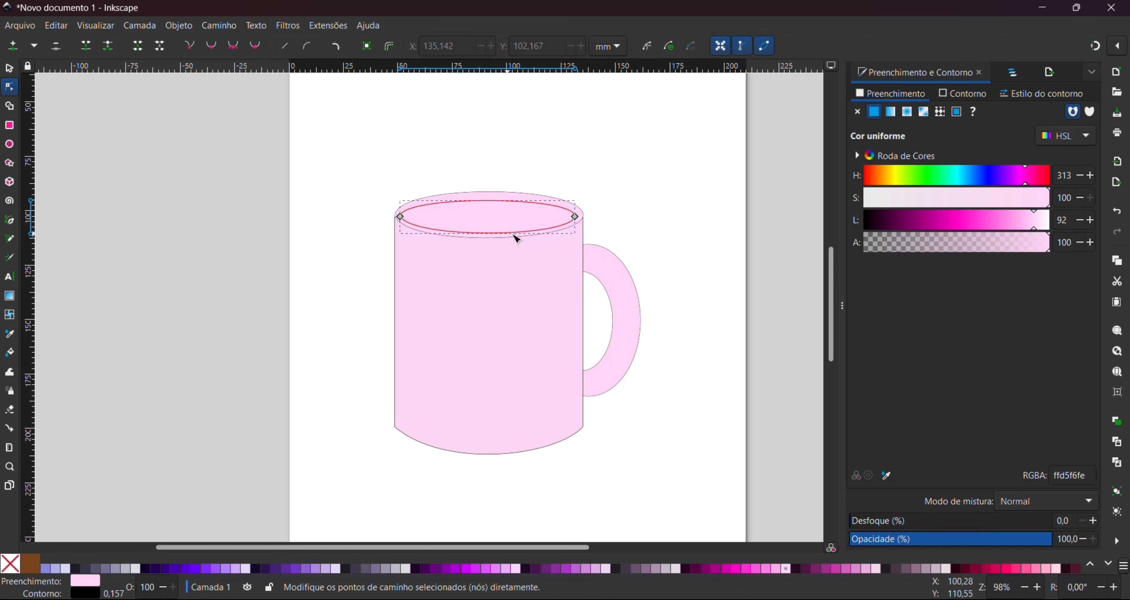
key(s)
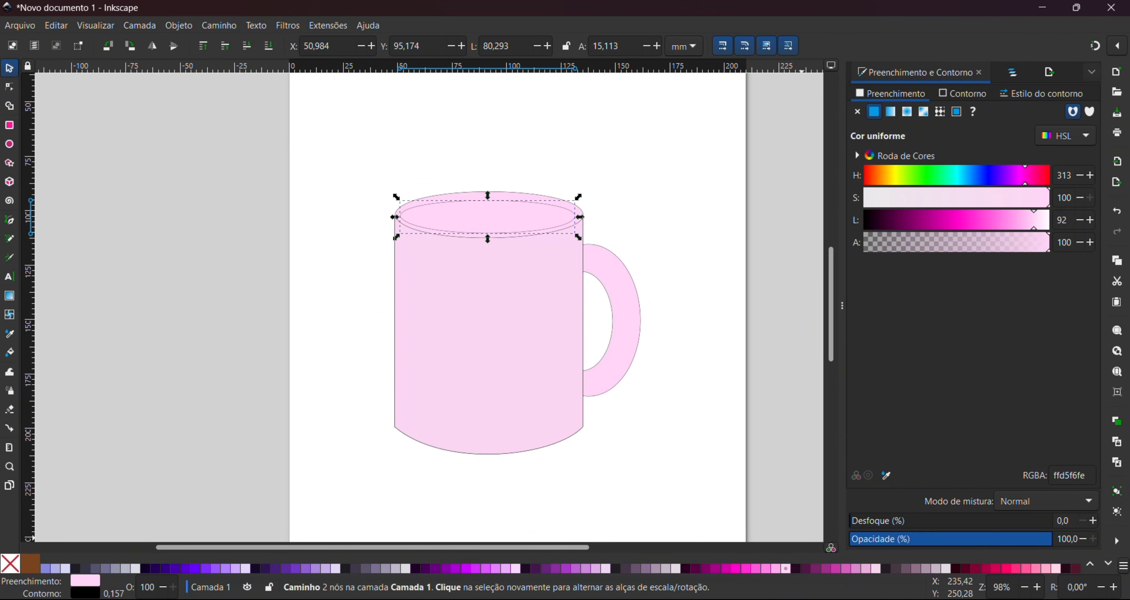
Step: Fill the inner rim path with the light brown palette colour #D38D5F as the coffee surface
click(1095, 569)
click(1091, 567)
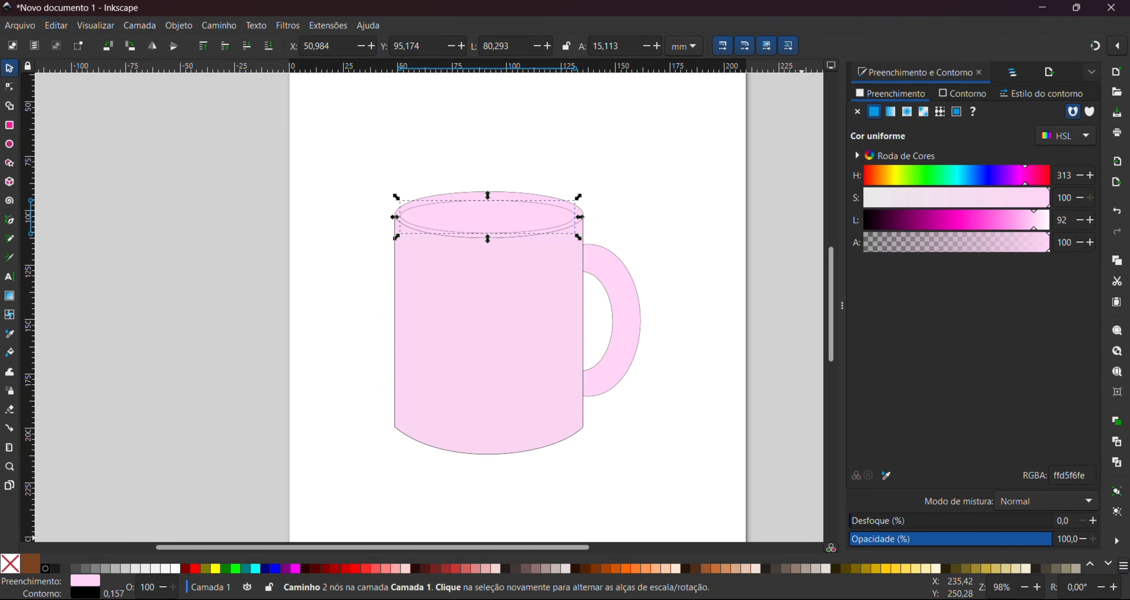
click(728, 570)
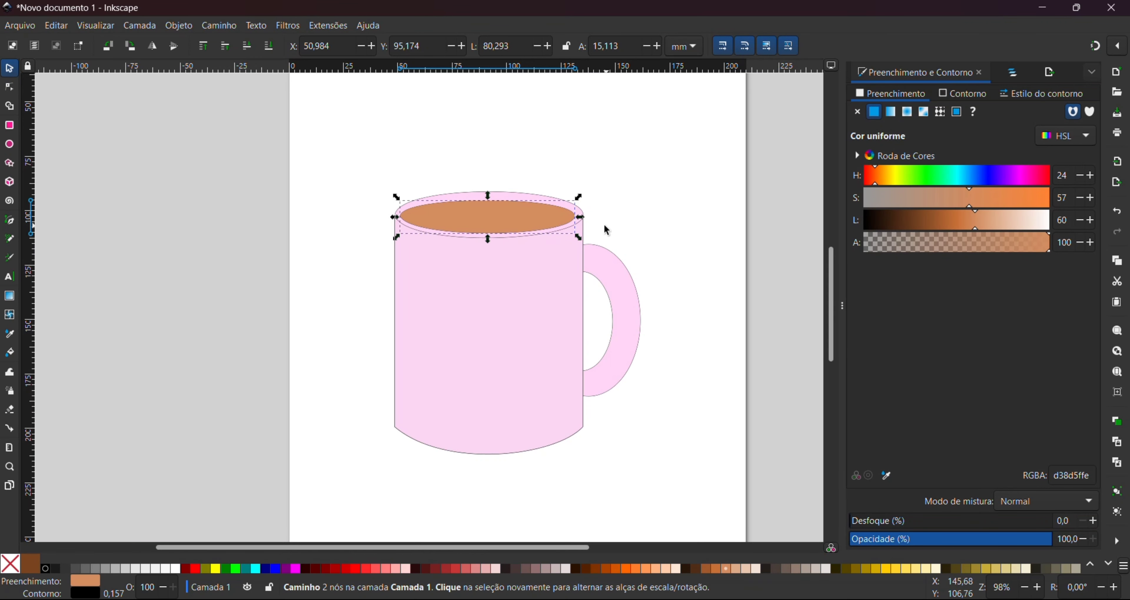
Step: Widen the brown coffee ellipse to about 80.6 mm and centre it inside the rim
drag(580, 218, 587, 218)
click(471, 147)
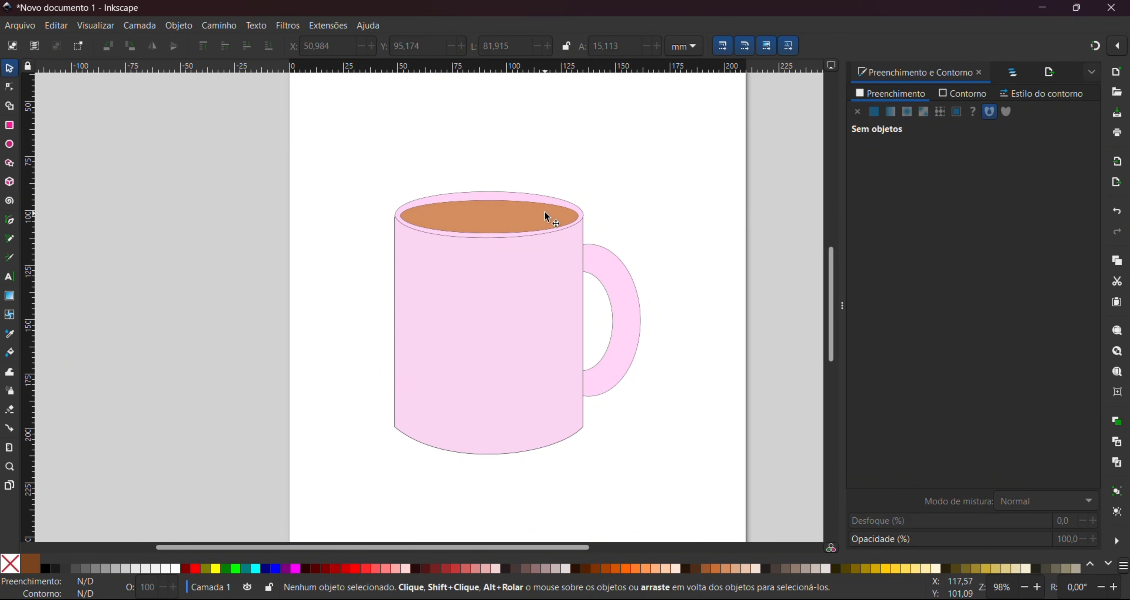
key(ctrl+z)
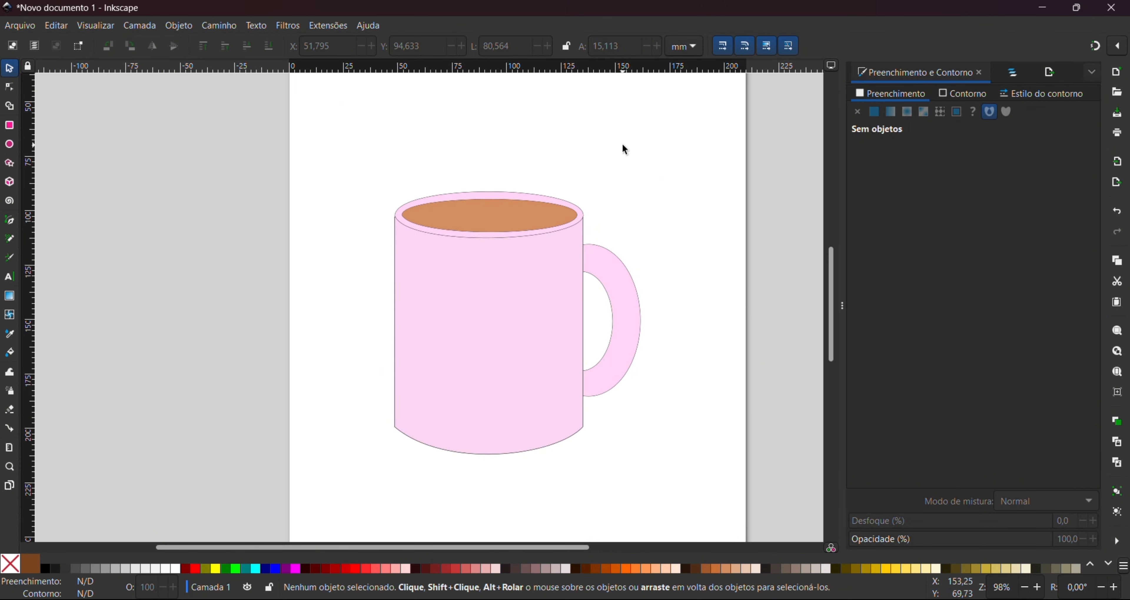